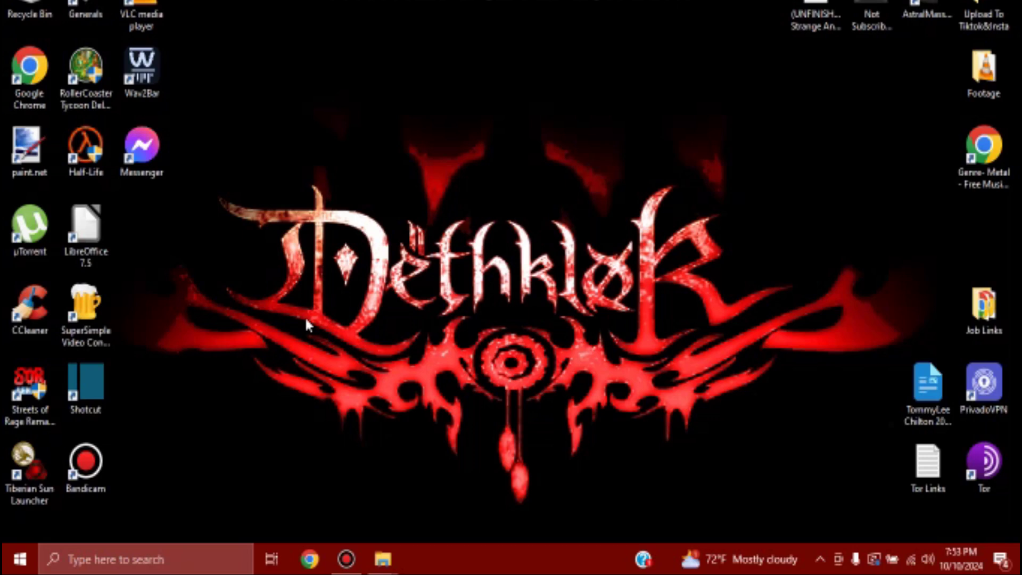
Launch SuperSimple Video Converter and add the howtomakevideosintro video from the desktop's Footage folder to its conversion list.
left_click(98, 308)
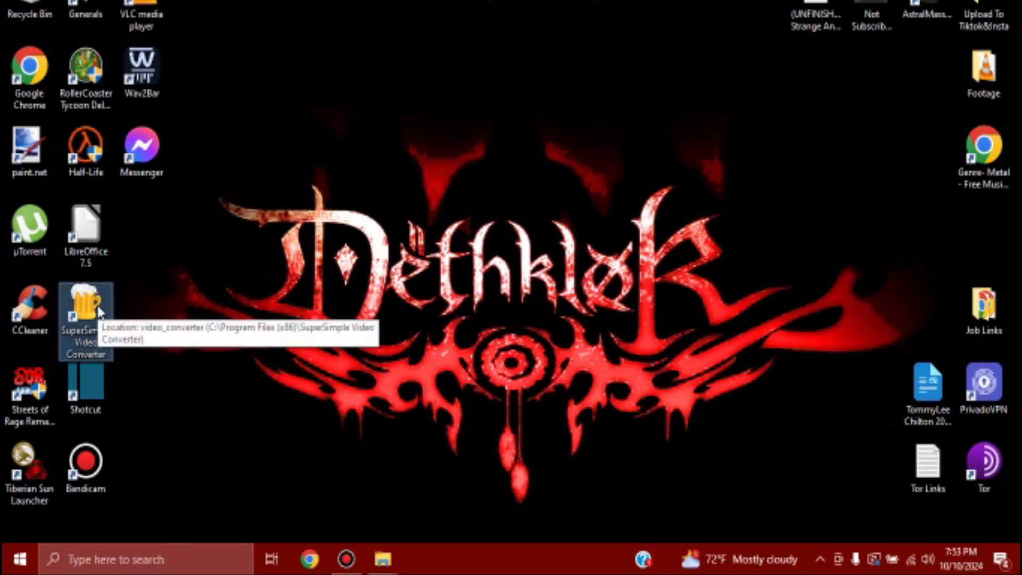
double_click(99, 313)
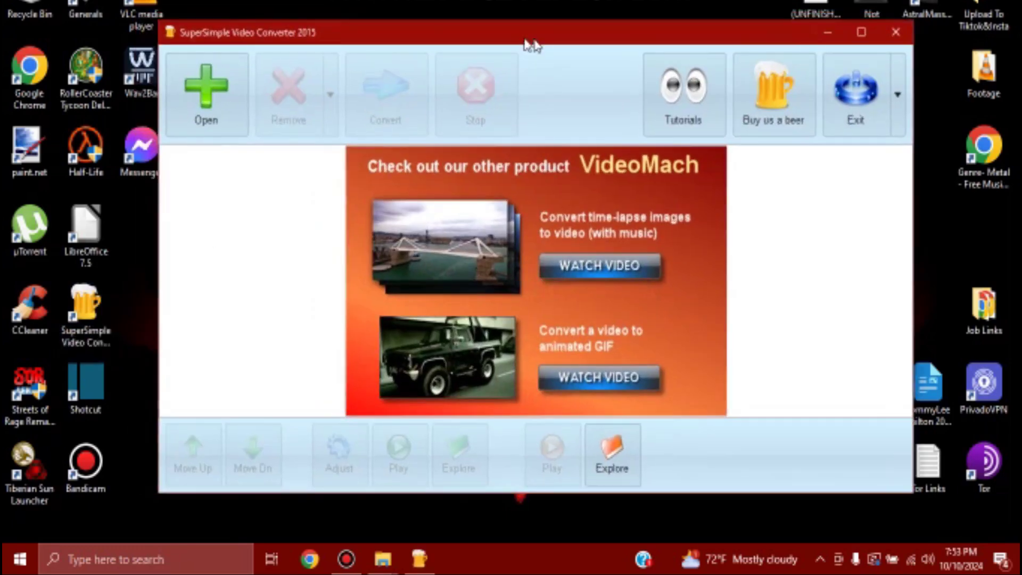
left_click_drag(512, 31, 494, 29)
double_click(1005, 82)
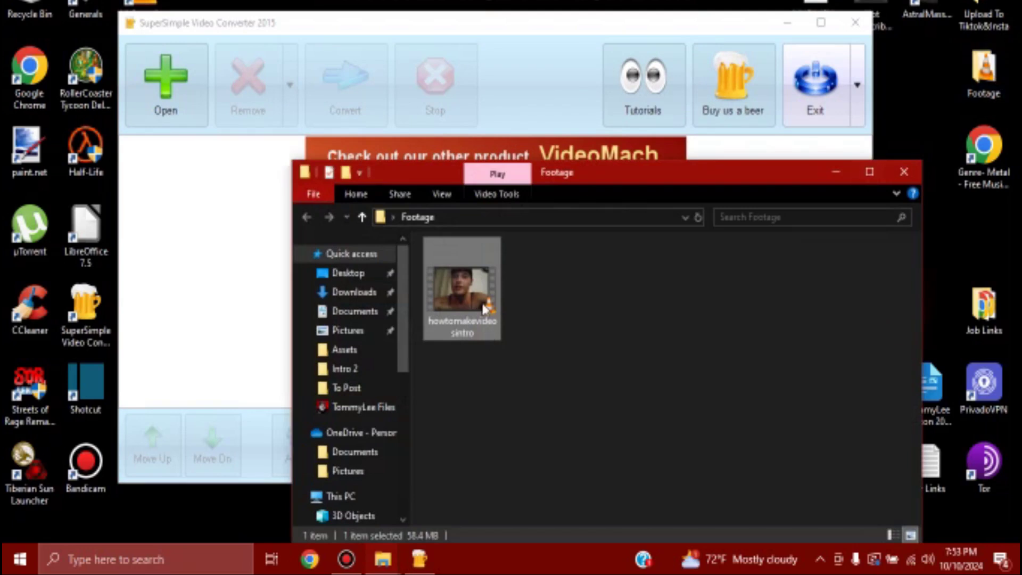
left_click_drag(546, 180, 601, 202)
left_click_drag(516, 309, 247, 263)
left_click(247, 264)
Look through the available output formats in the conversion settings, then close them without converting and exit the converter.
left_click(357, 109)
left_click(369, 204)
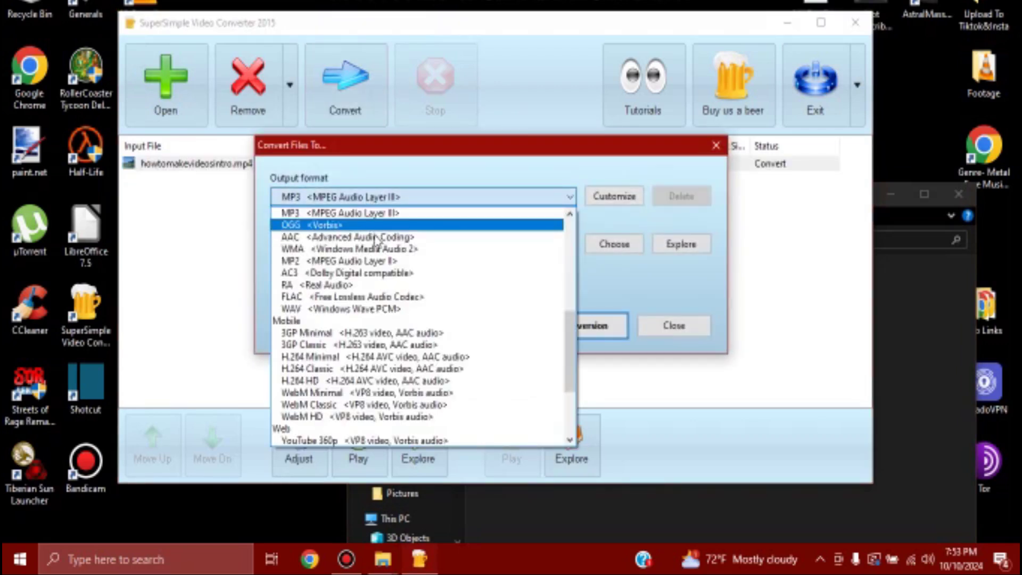
scroll(477, 266, "down", 3)
left_click(607, 270)
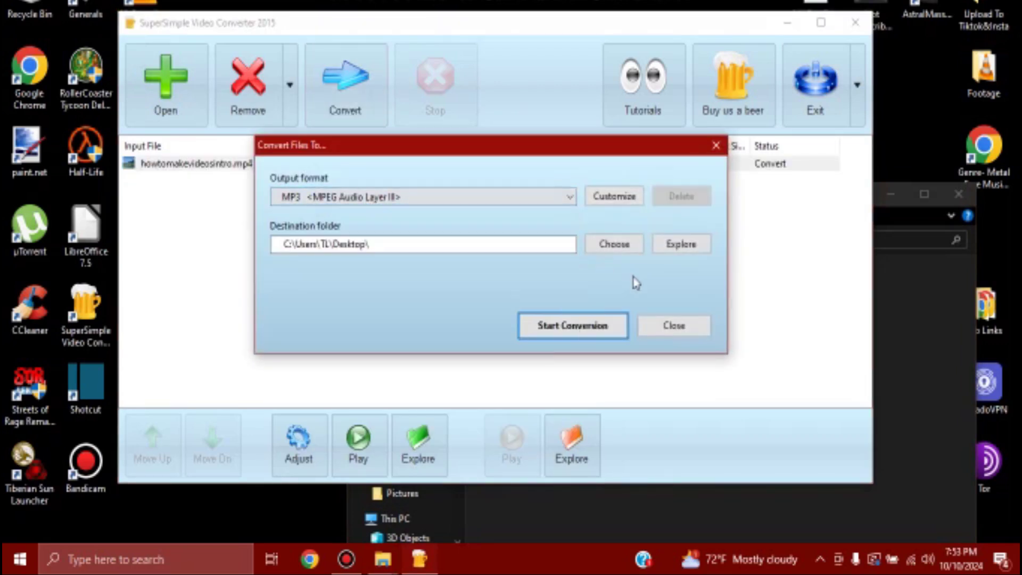
left_click(656, 326)
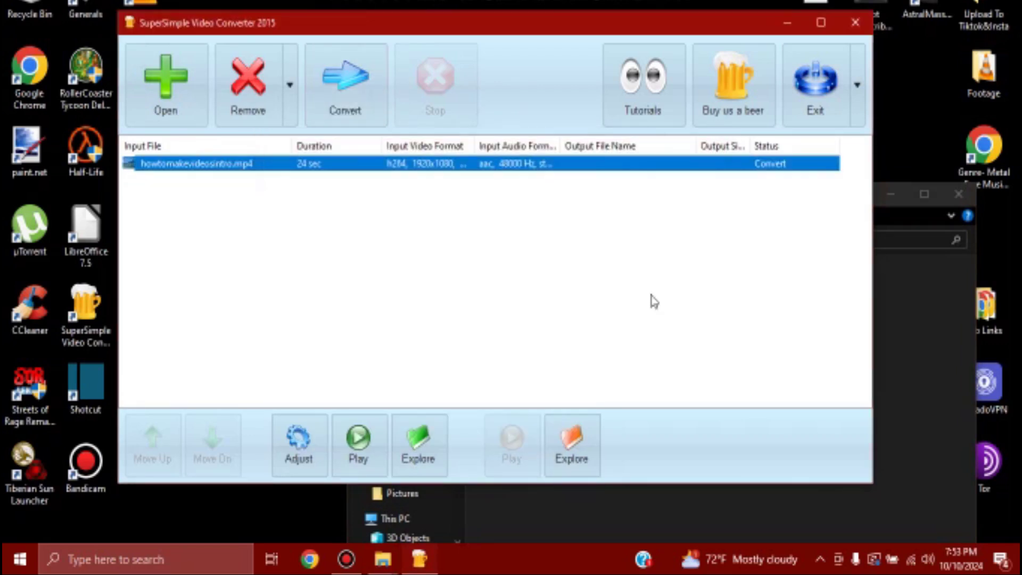
left_click(795, 122)
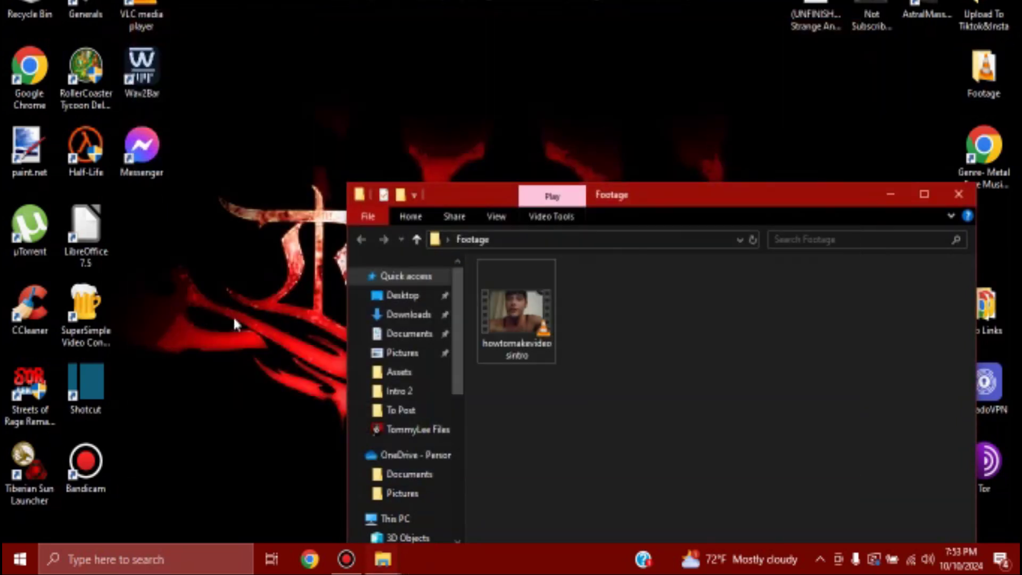
Launch Shotcut and view the keyframes area before returning to the timeline.
double_click(98, 378)
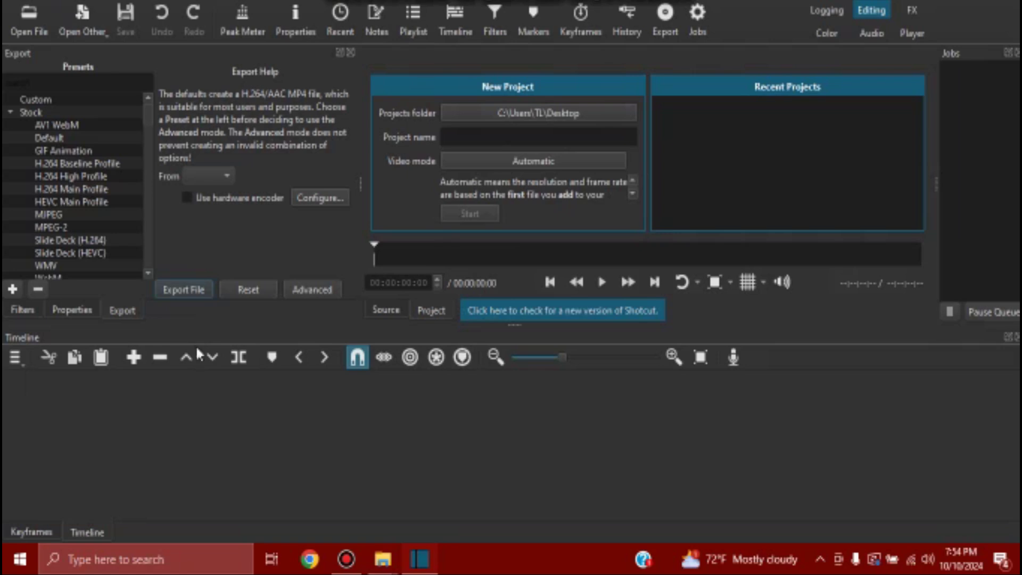
left_click(40, 532)
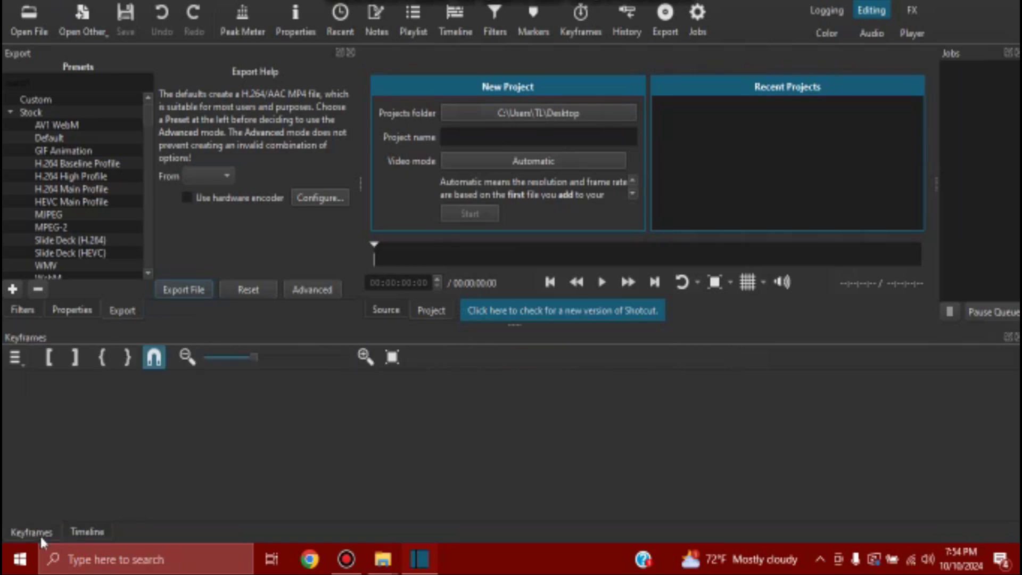
left_click(87, 532)
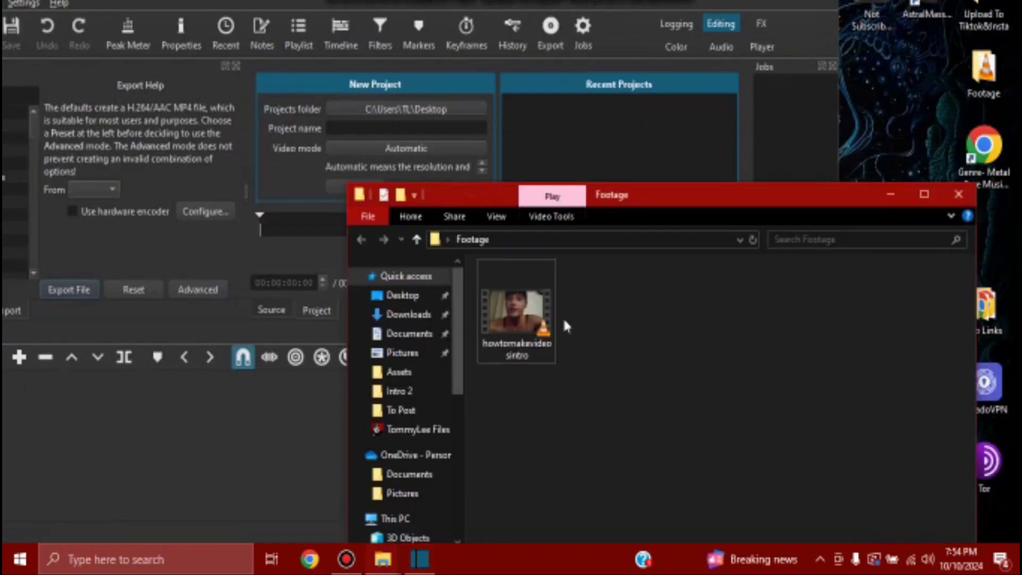
Load howtomakevideosintro from the Footage folder into the Shotcut player, pause it, and leave only the maximized editor in view.
left_click_drag(522, 314, 529, 156)
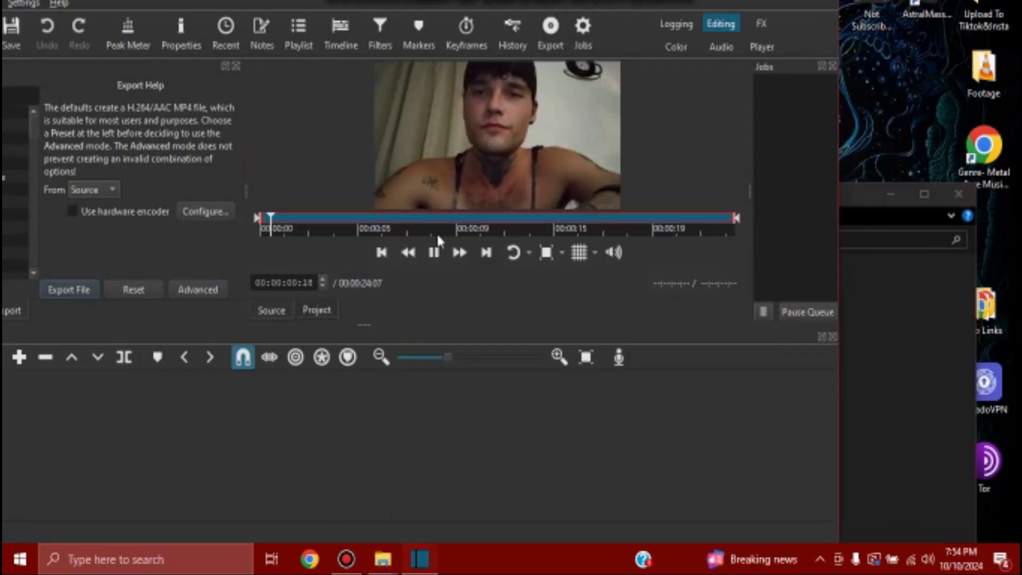
left_click(434, 252)
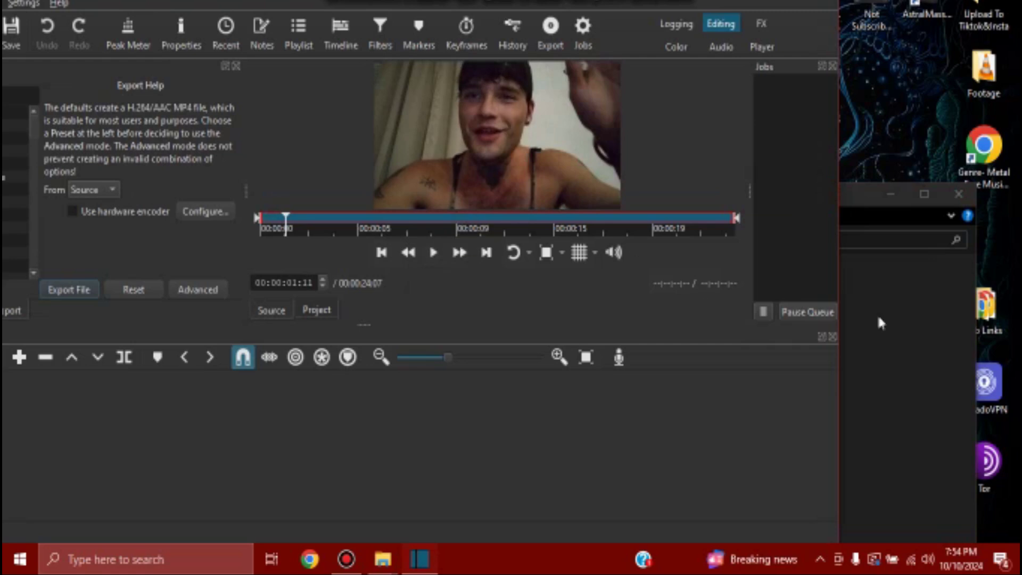
left_click(905, 315)
left_click(889, 195)
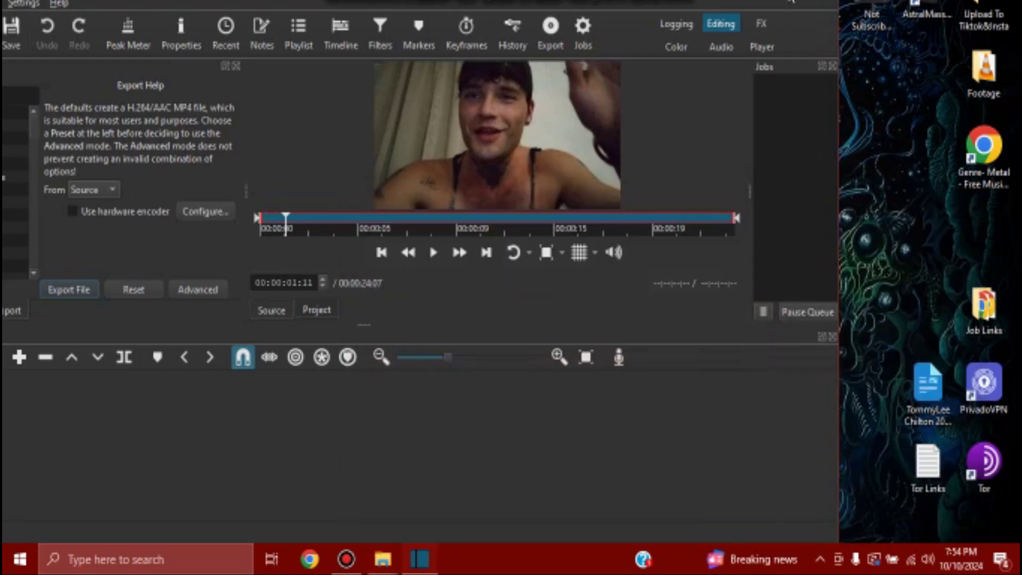
key("super+Up")
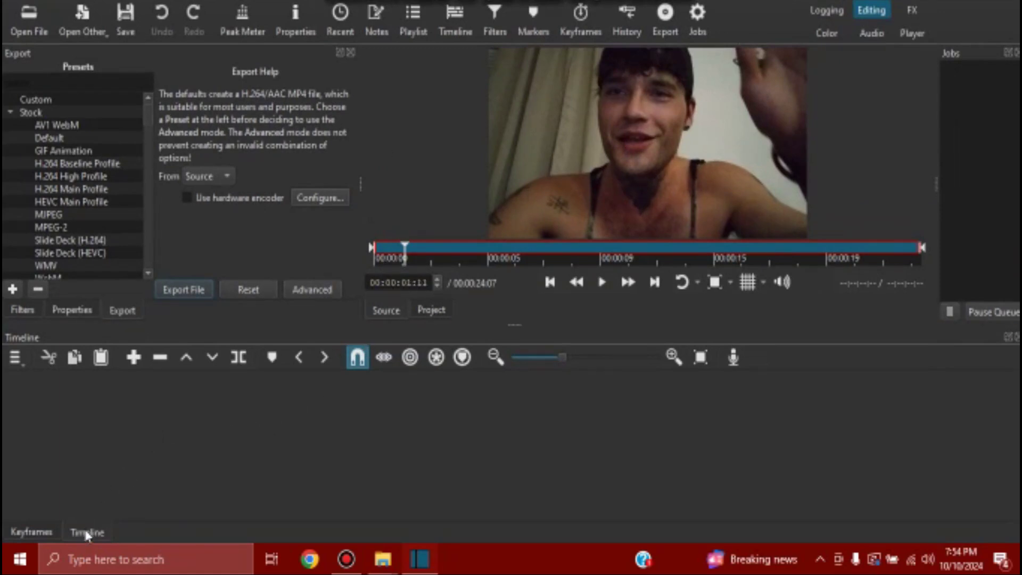
Add a video track to the timeline and place the loaded howtomakevideosintro clip at its start.
right_click(114, 426)
mouse_move(179, 434)
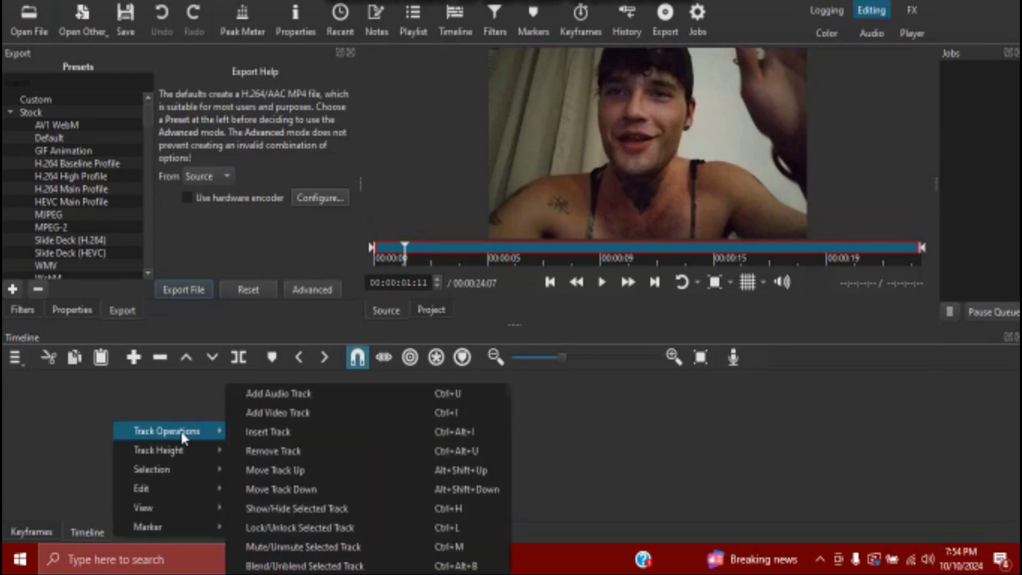
left_click(271, 415)
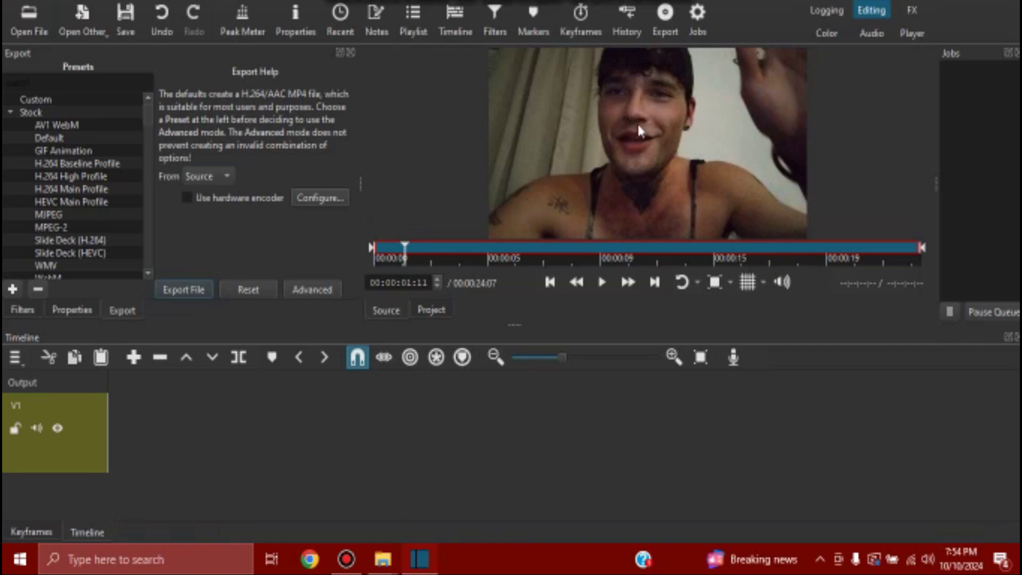
left_click_drag(626, 142, 110, 416)
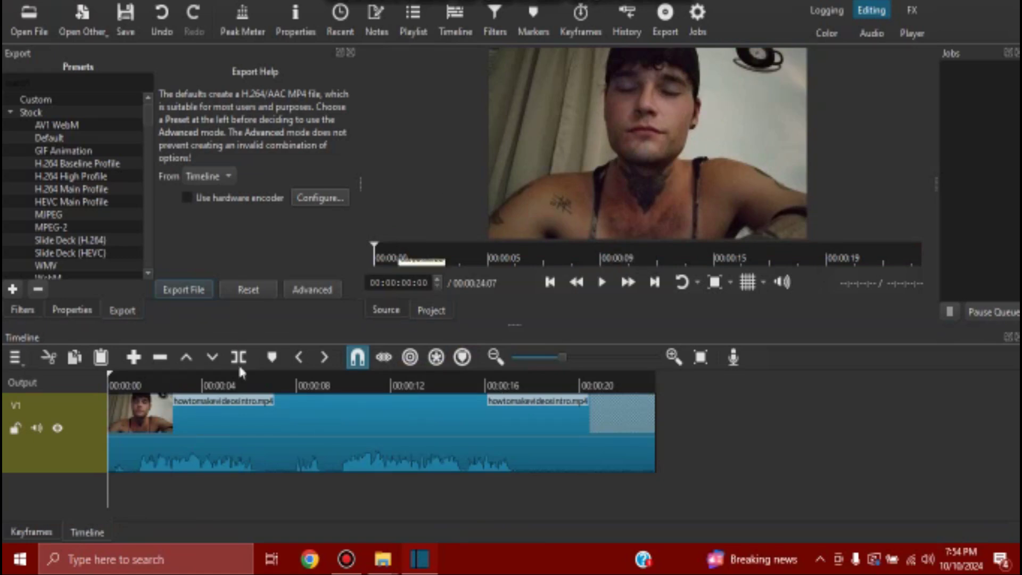
Play a few seconds of the timeline clip from near its beginning, then pause.
left_click(182, 384)
left_click(601, 283)
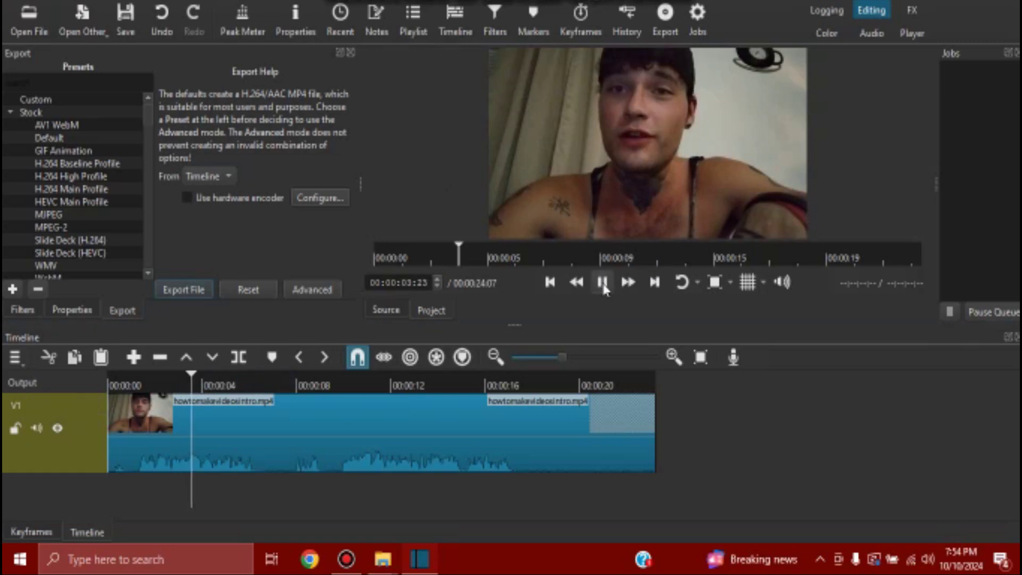
left_click(601, 282)
left_click_drag(11, 464, 40, 456)
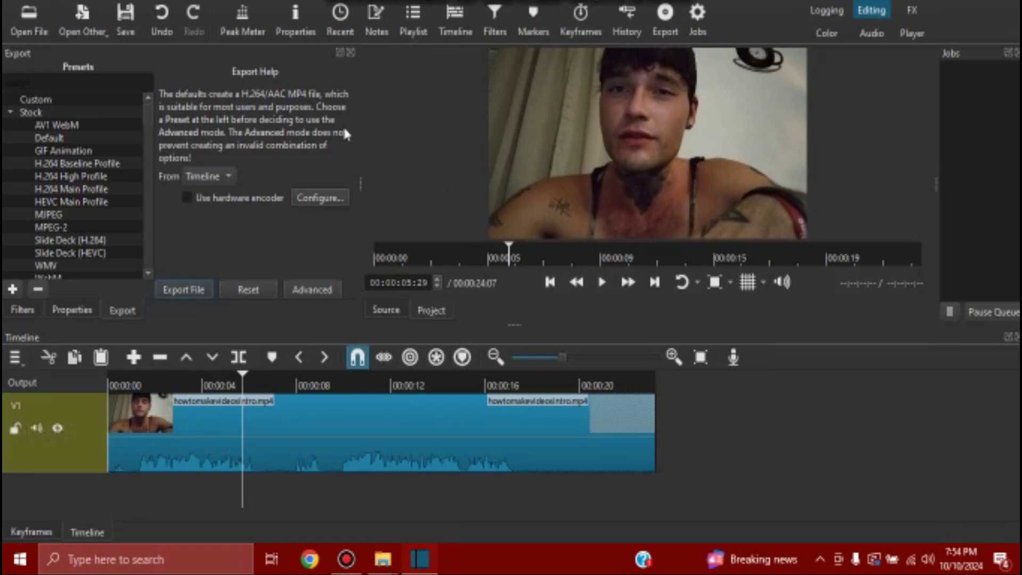
Mute track V1 and play the timeline to check it without sound.
left_click(37, 429)
left_click(606, 283)
left_click(607, 283)
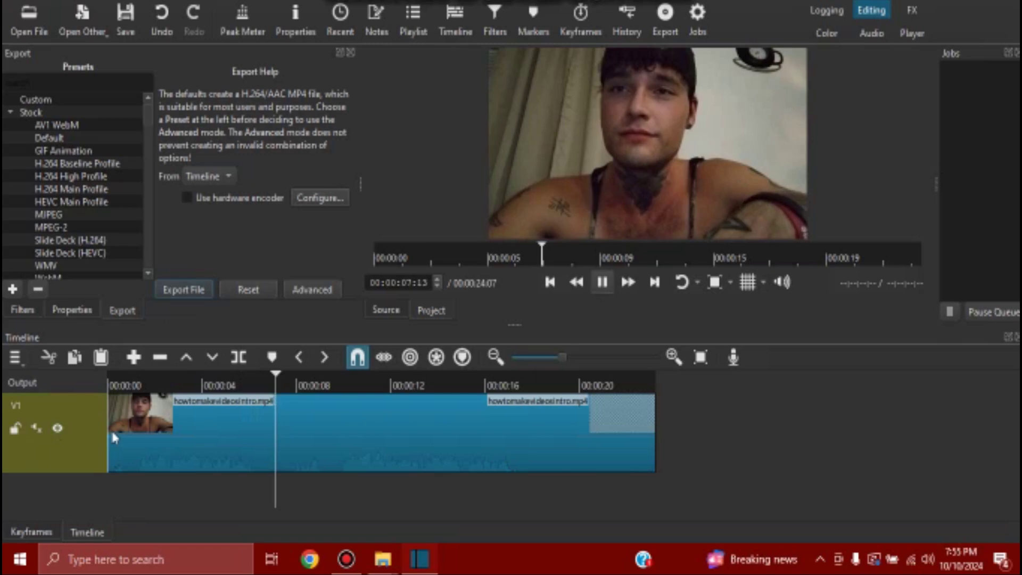
Hide track V1, show it again, and unmute its audio.
left_click(58, 428)
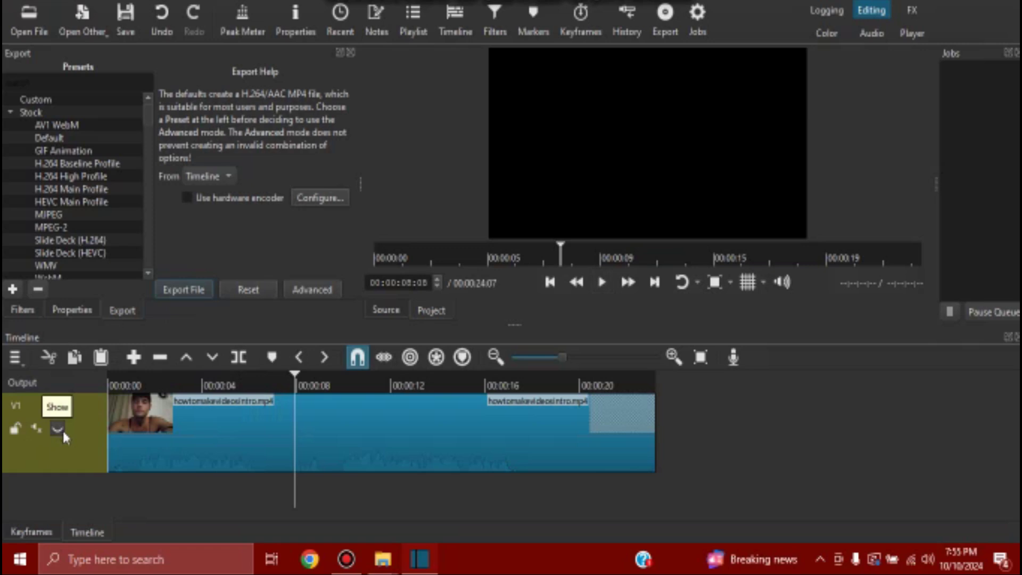
left_click(63, 428)
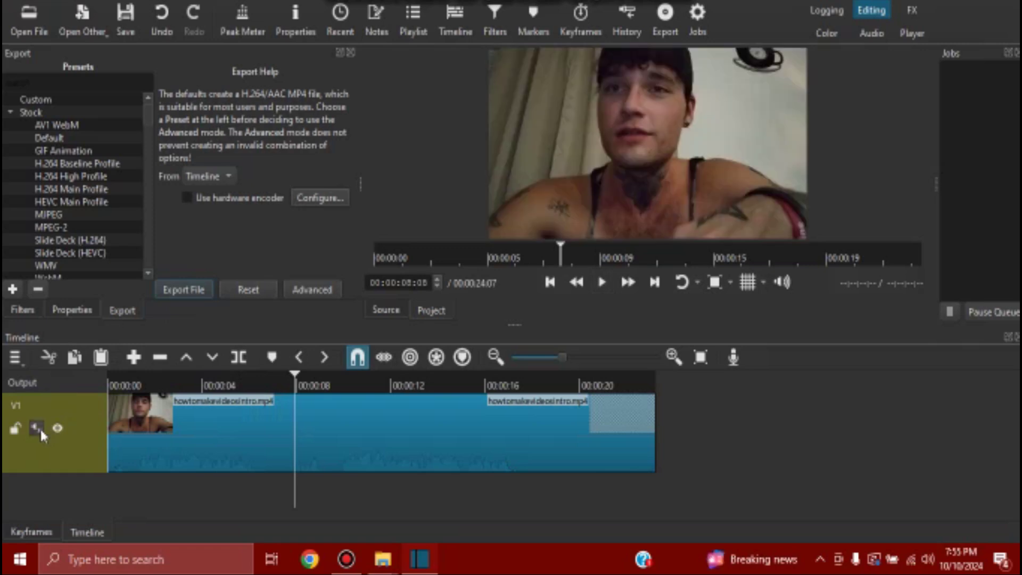
left_click(40, 427)
left_click_drag(136, 382, 112, 382)
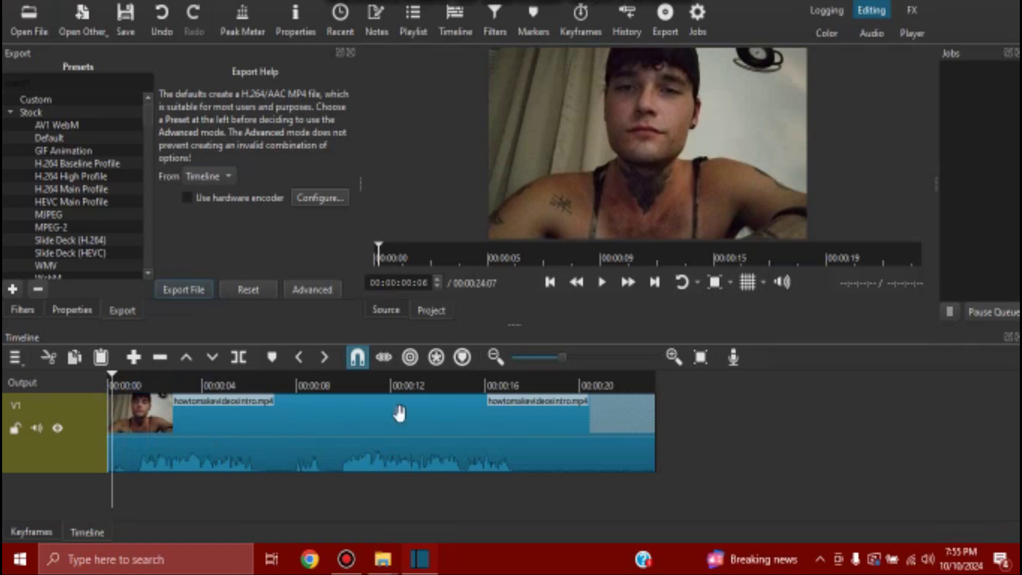
left_click(142, 383)
key("Right")
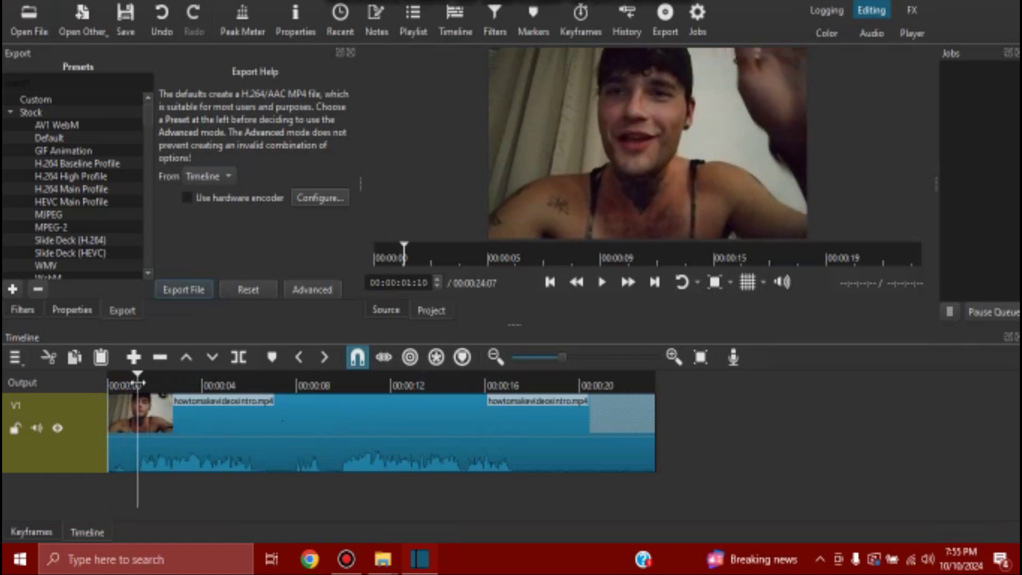
right_click(142, 382)
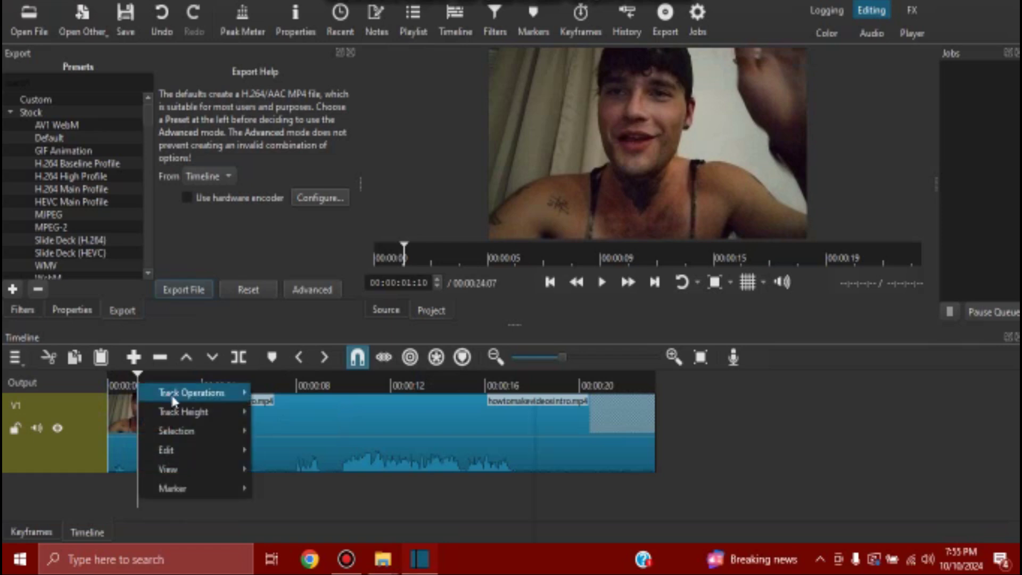
mouse_move(170, 393)
key("Escape")
key("Escape")
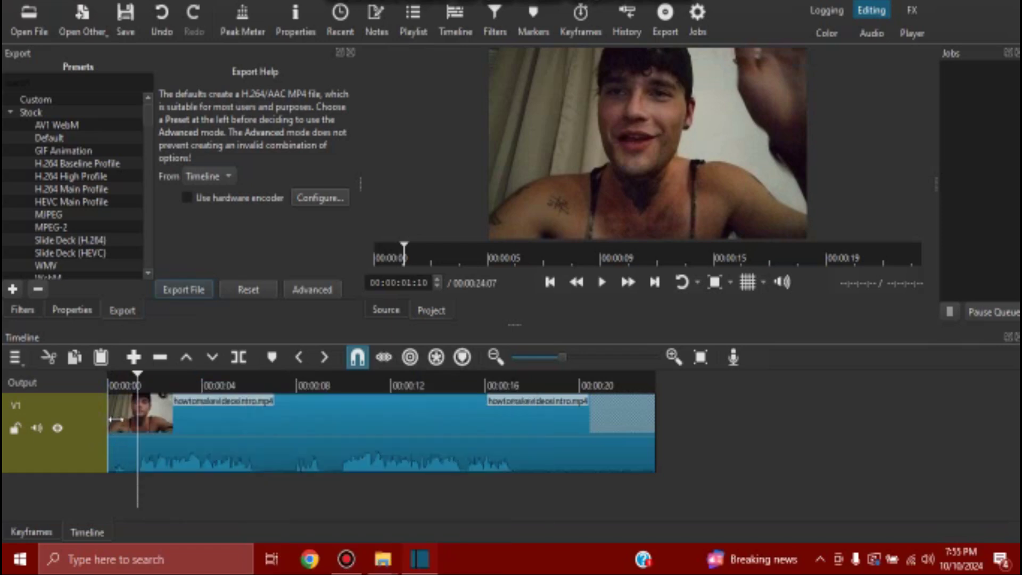
right_click(165, 423)
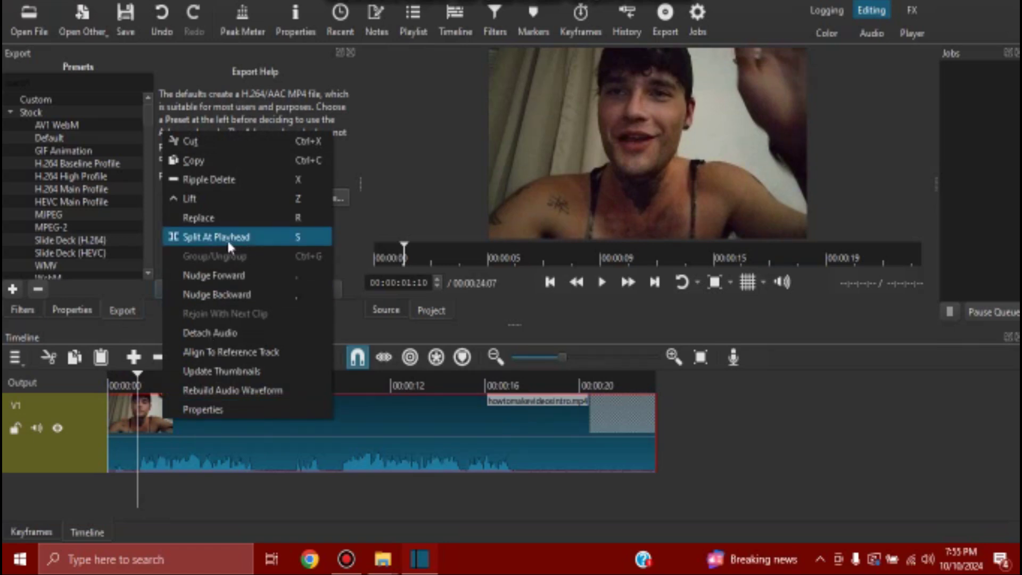
left_click(161, 464)
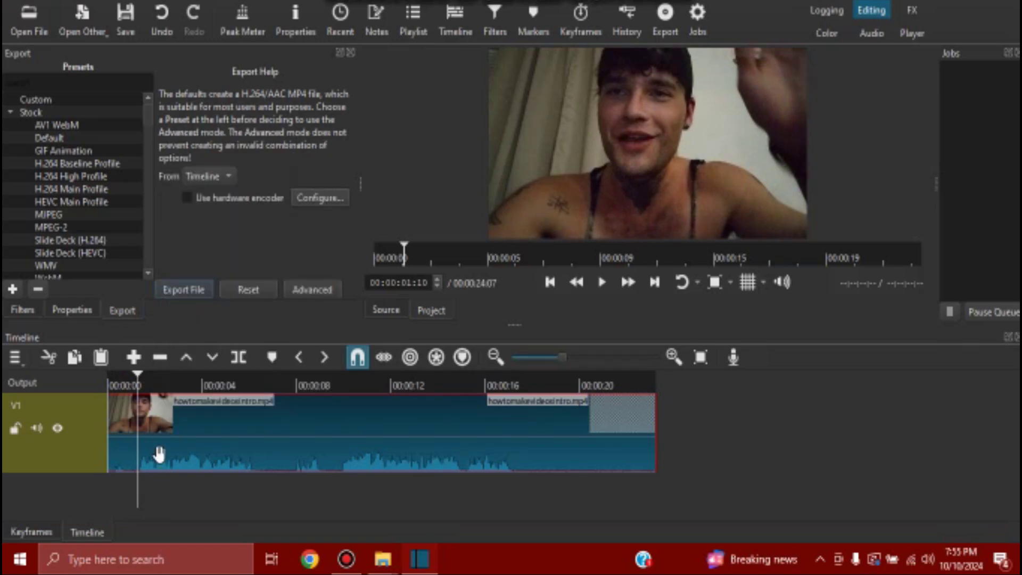
Split the howtomakevideosintro clip on track V1 at 00:00:01:12.
left_click(139, 386)
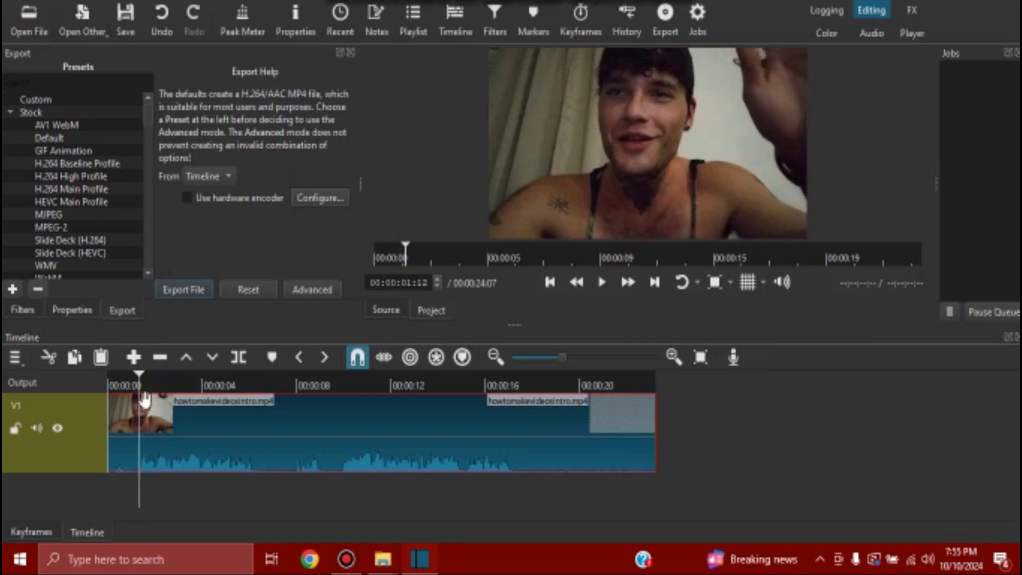
right_click(167, 437)
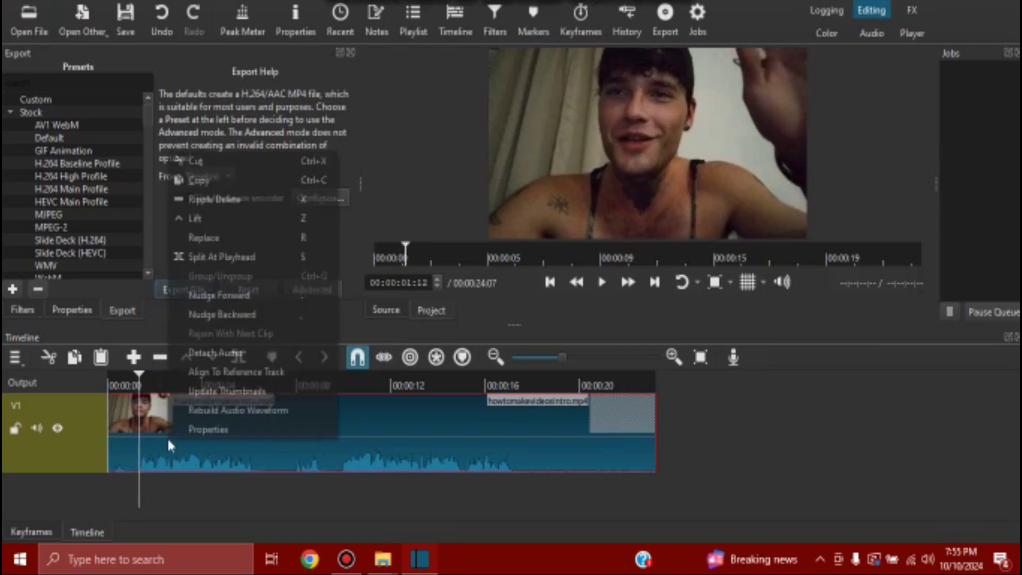
left_click(239, 261)
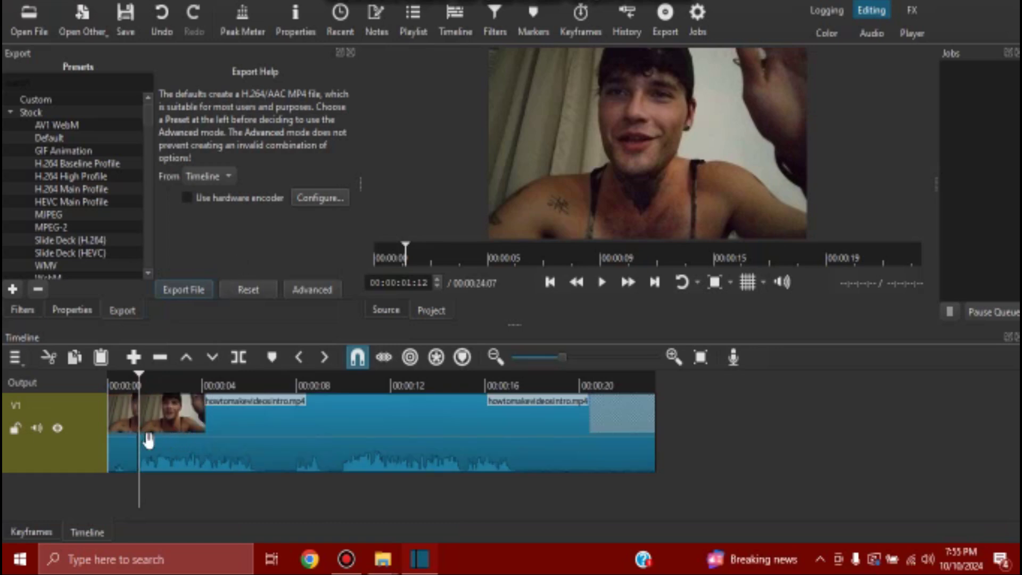
Ripple delete the short opening segment before the split so the remaining footage starts the timeline.
left_click(121, 388)
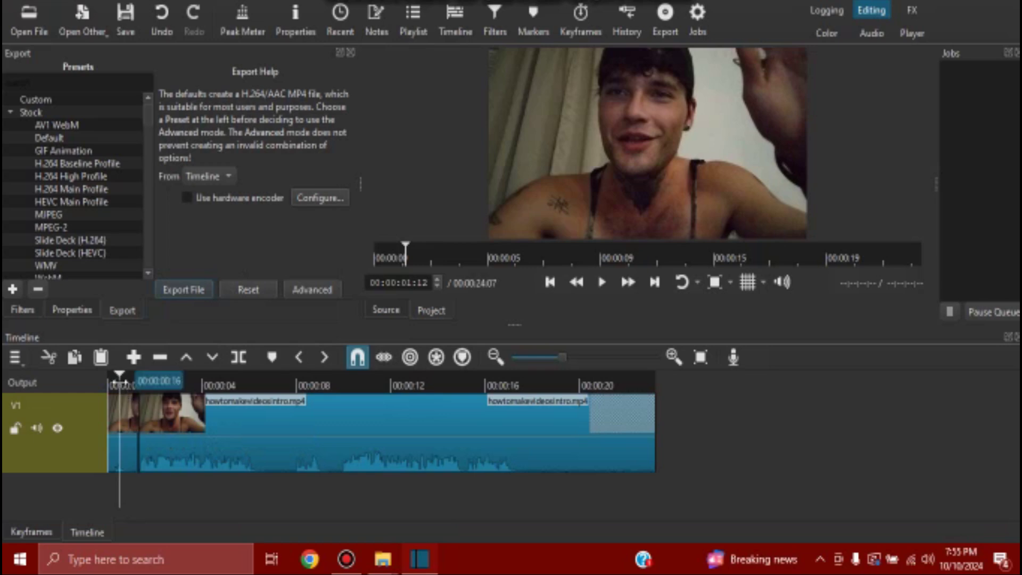
left_click(162, 387)
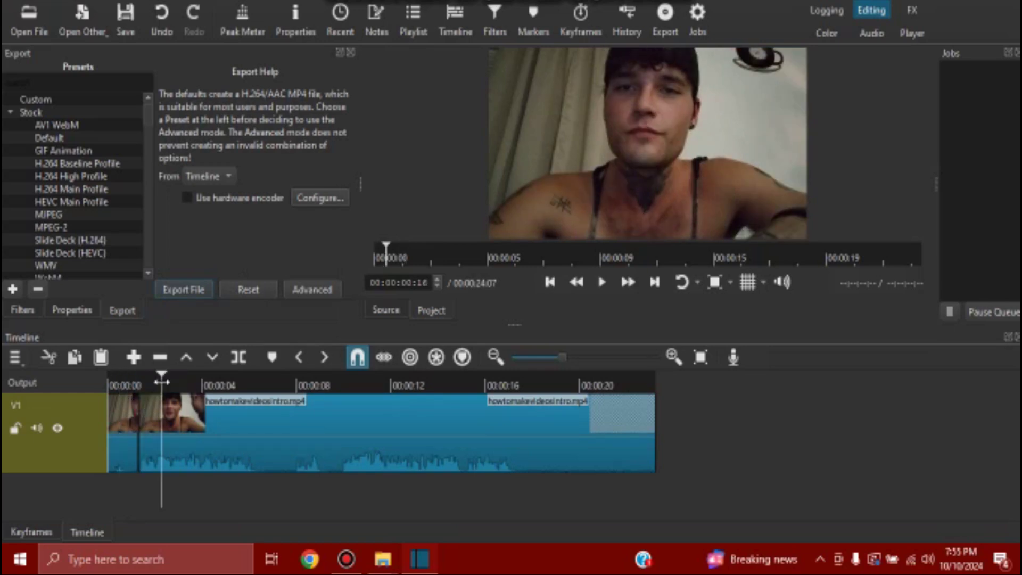
left_click(117, 434)
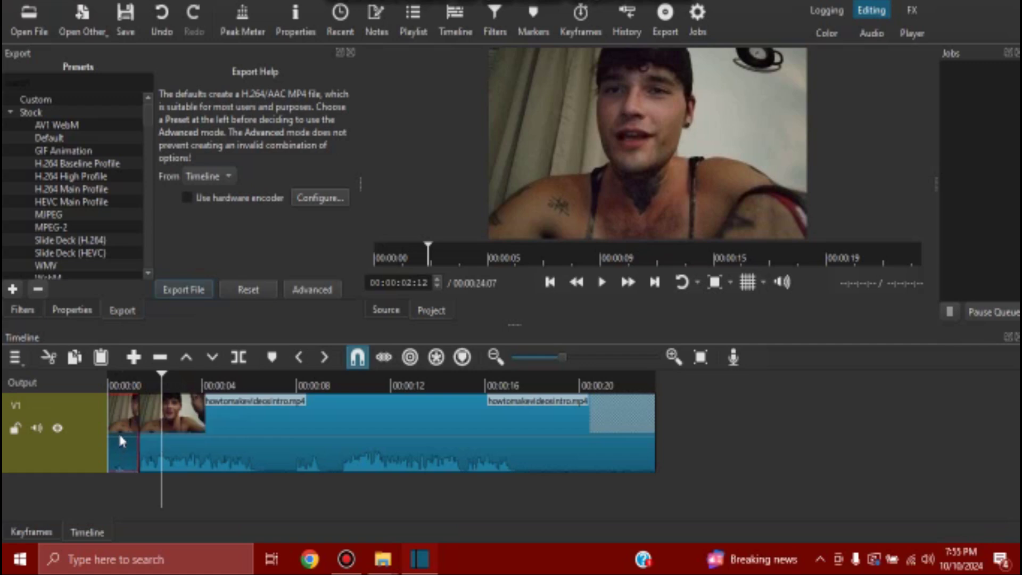
right_click(118, 432)
left_click(163, 197)
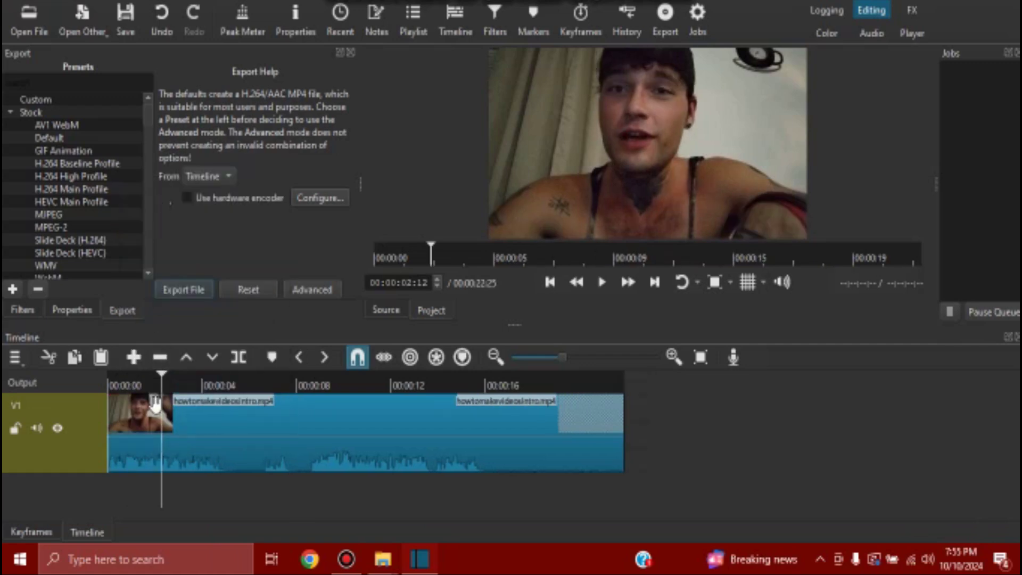
Split the V1 clip at 00:00:05:04 and 00:00:06:24, and ripple delete the segment between the two cuts.
left_click(224, 384)
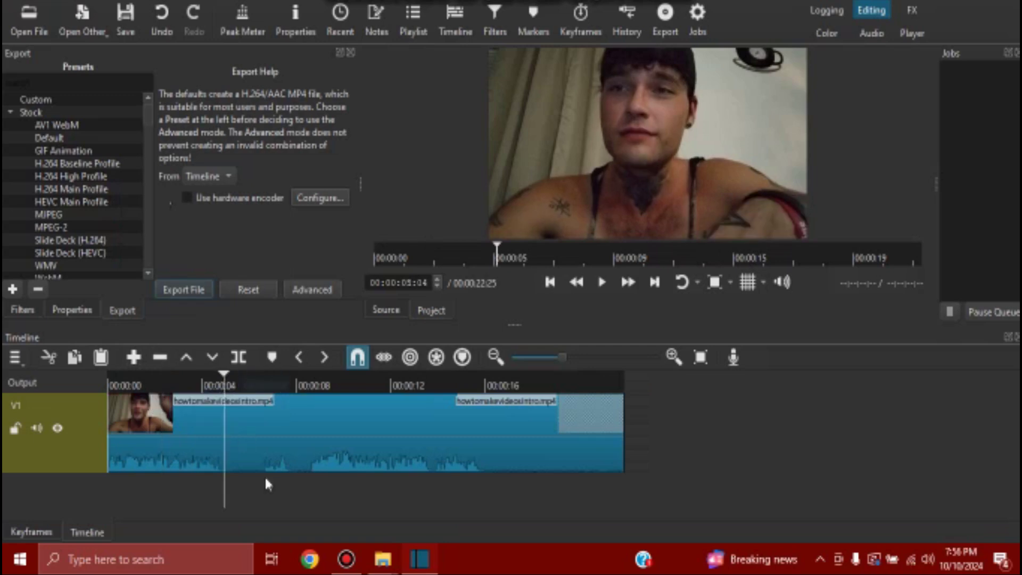
right_click(263, 440)
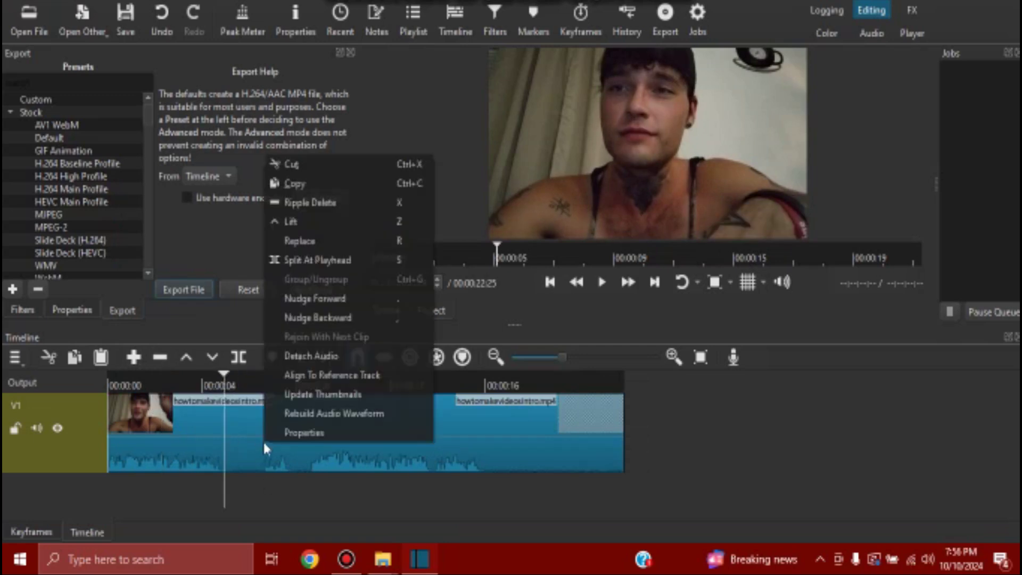
left_click(351, 260)
left_click(261, 377)
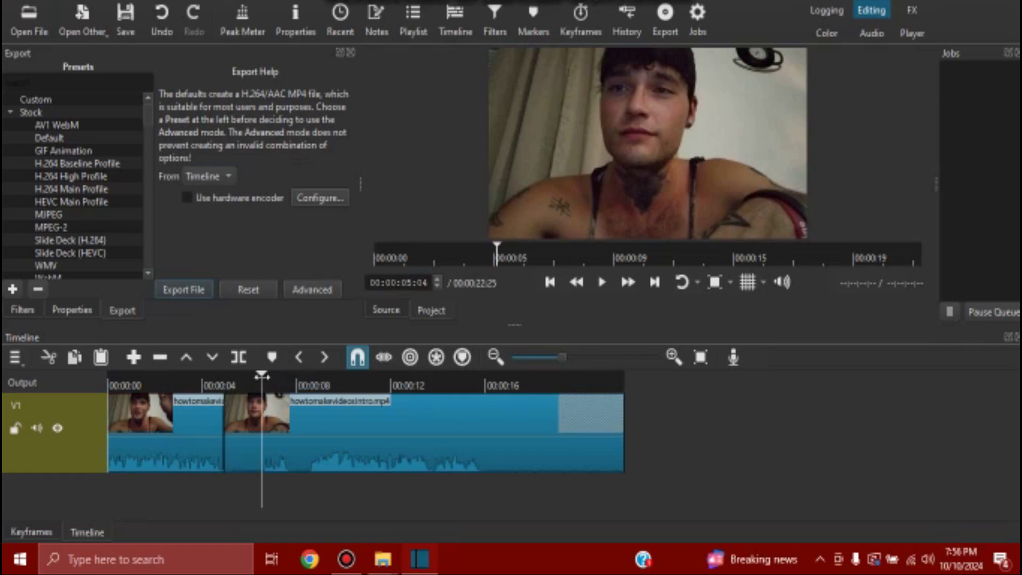
right_click(277, 416)
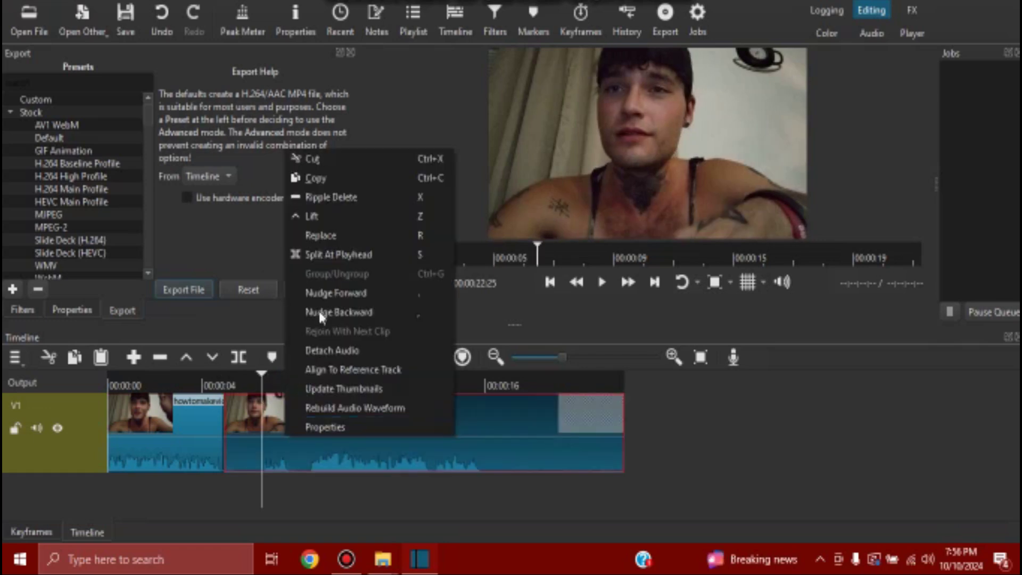
left_click(319, 256)
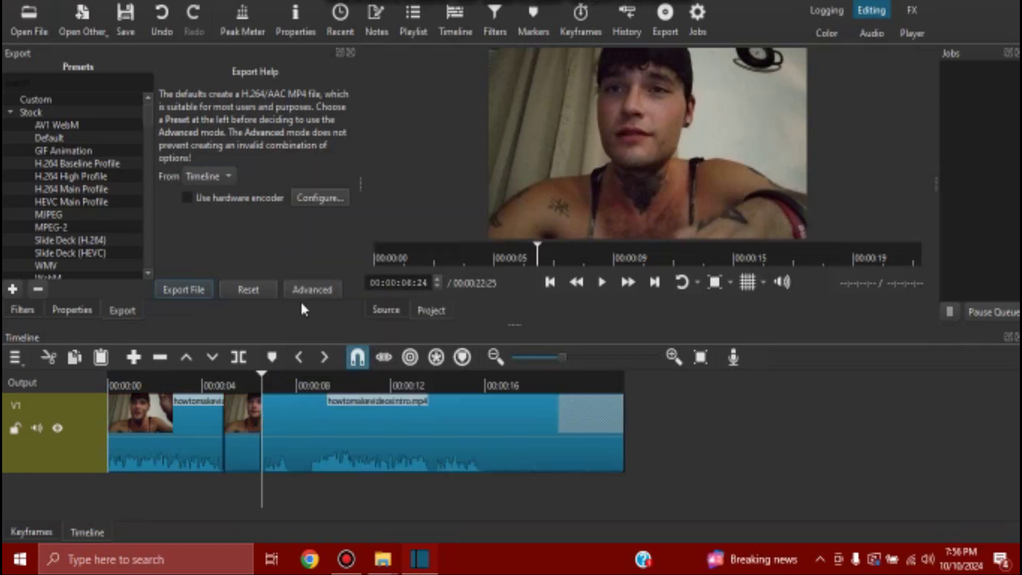
right_click(248, 427)
left_click(305, 190)
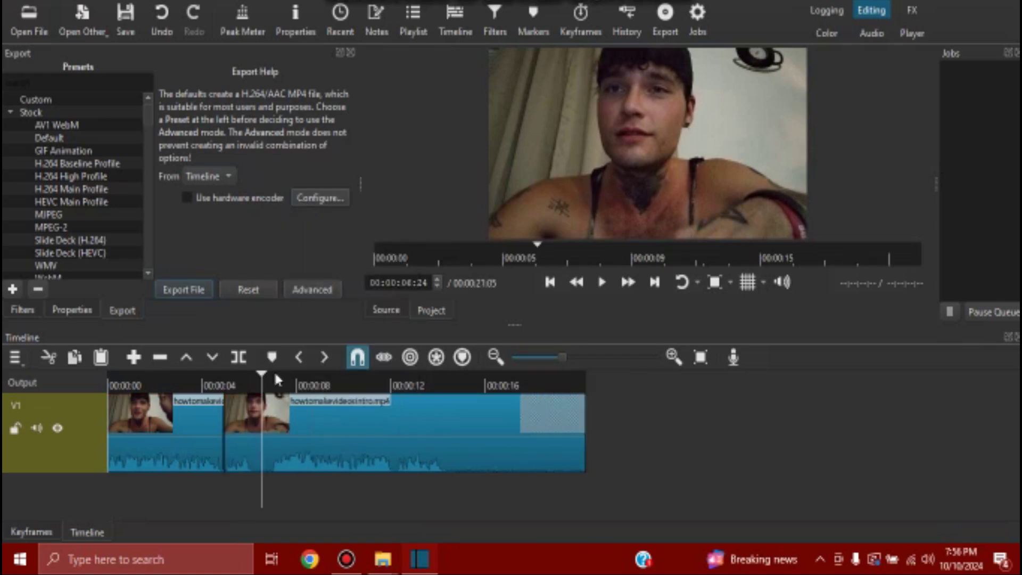
Split the last V1 clip shortly after its start and again at 00:00:07:10, and ripple delete the short segment between the cuts.
left_click(245, 379)
left_click_drag(247, 376, 253, 376)
right_click(271, 446)
left_click(338, 269)
left_click_drag(268, 378, 274, 386)
right_click(302, 438)
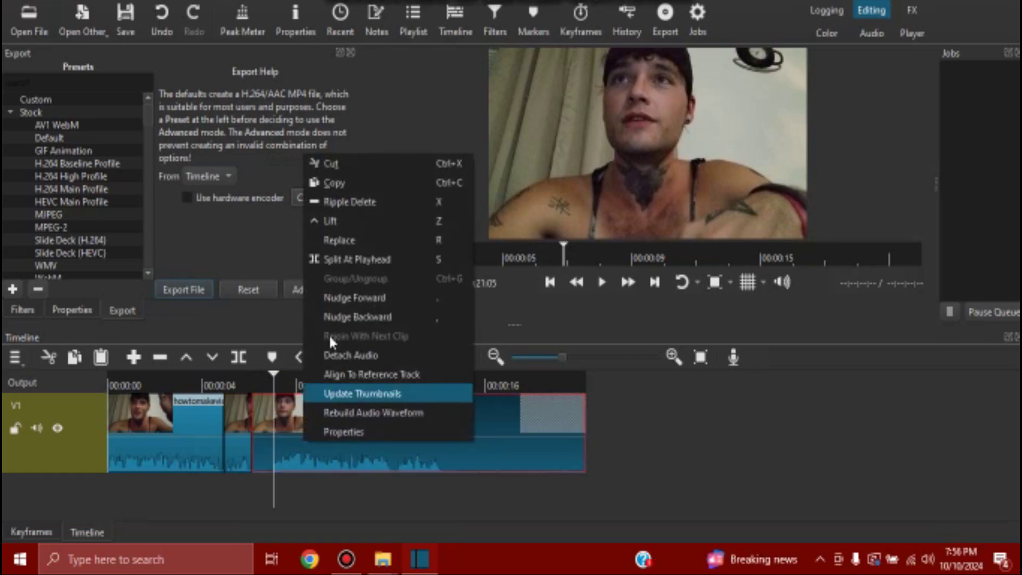
left_click(344, 261)
right_click(259, 418)
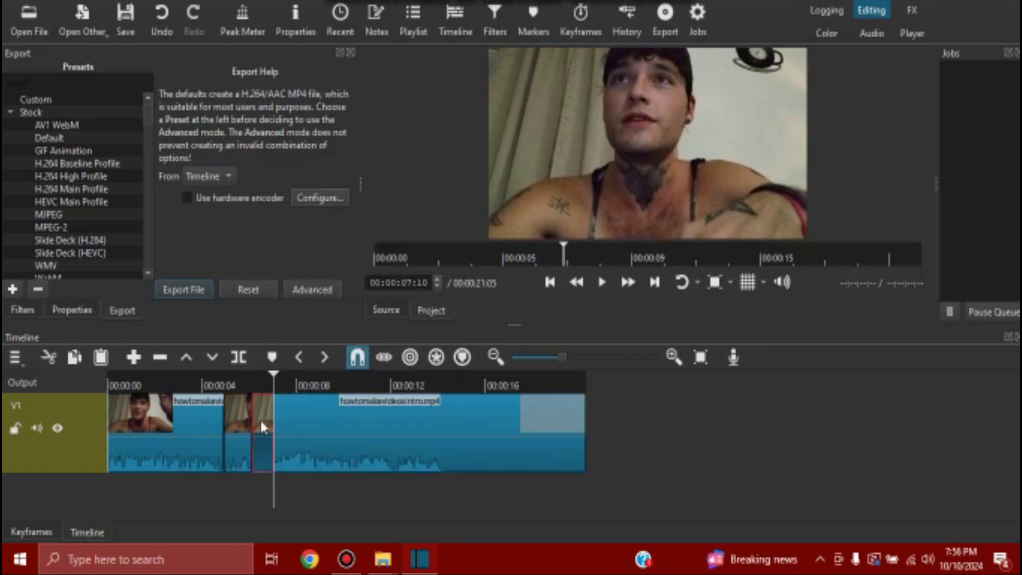
left_click(328, 184)
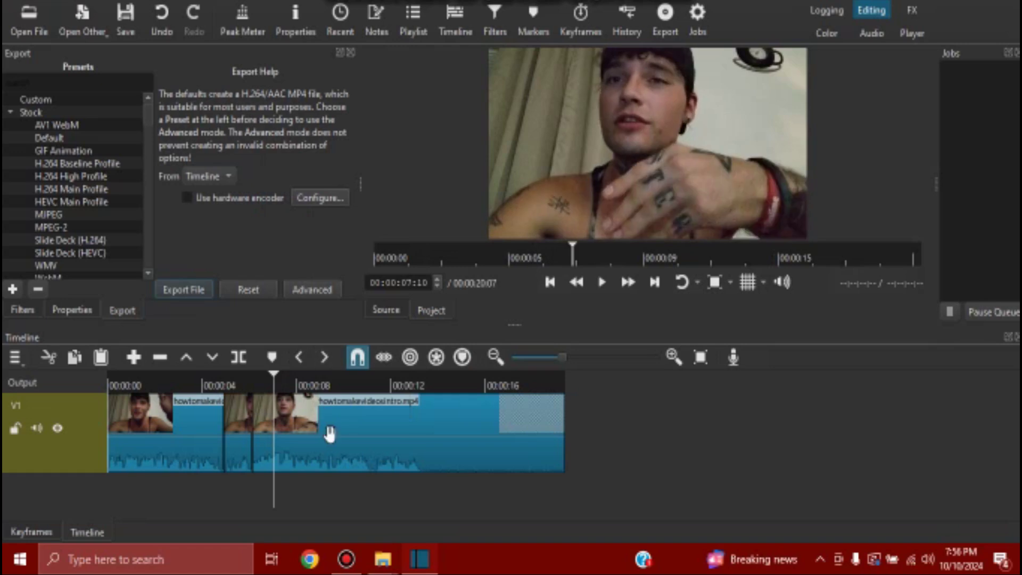
Add a second video track above V1.
right_click(73, 496)
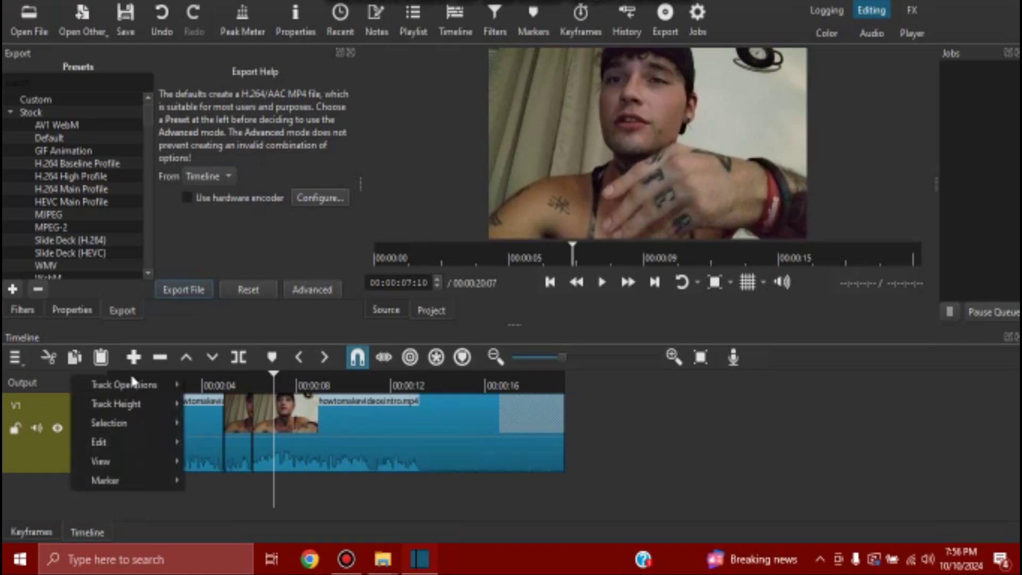
mouse_move(139, 384)
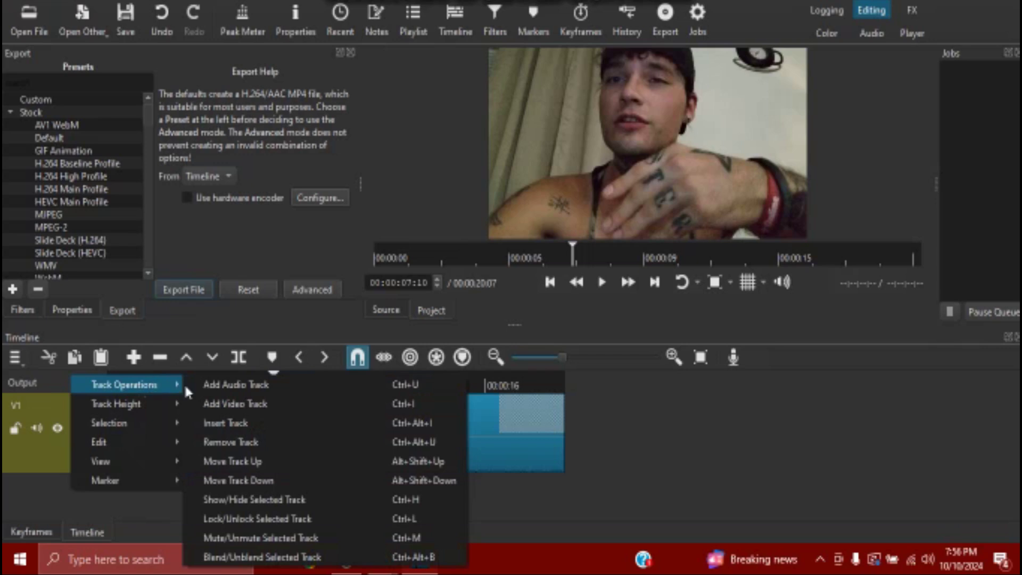
right_click(605, 443)
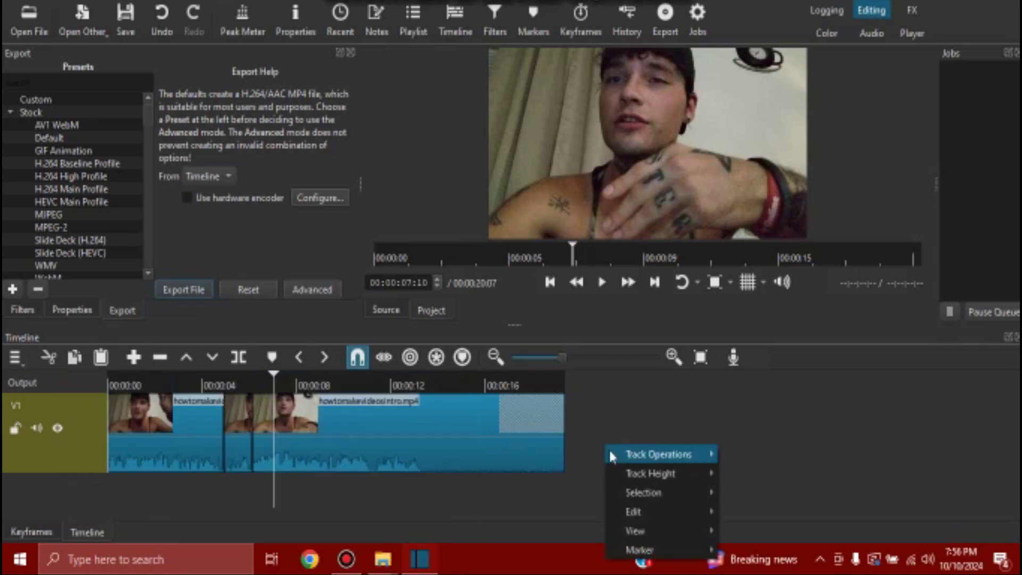
left_click(24, 486)
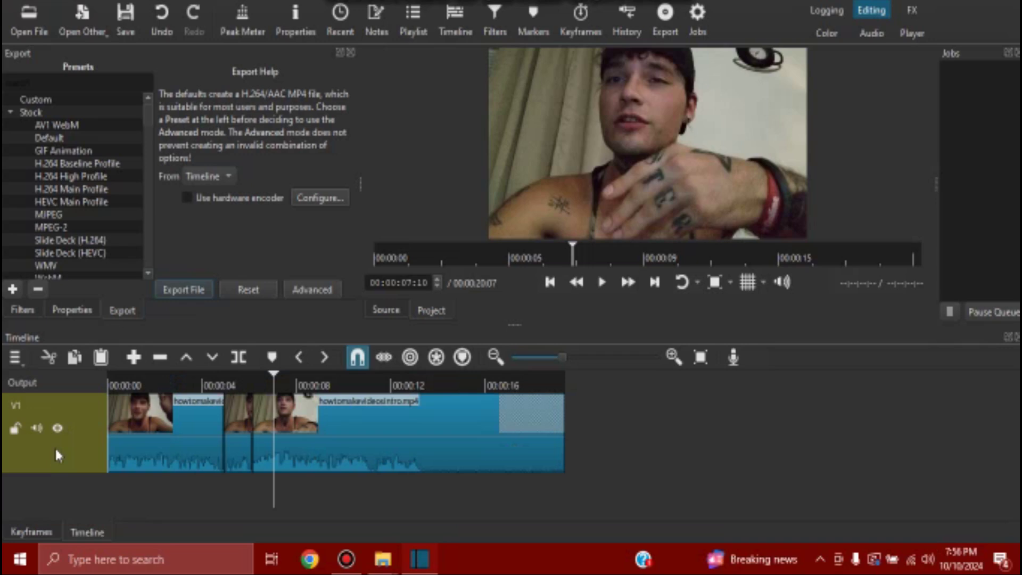
right_click(55, 446)
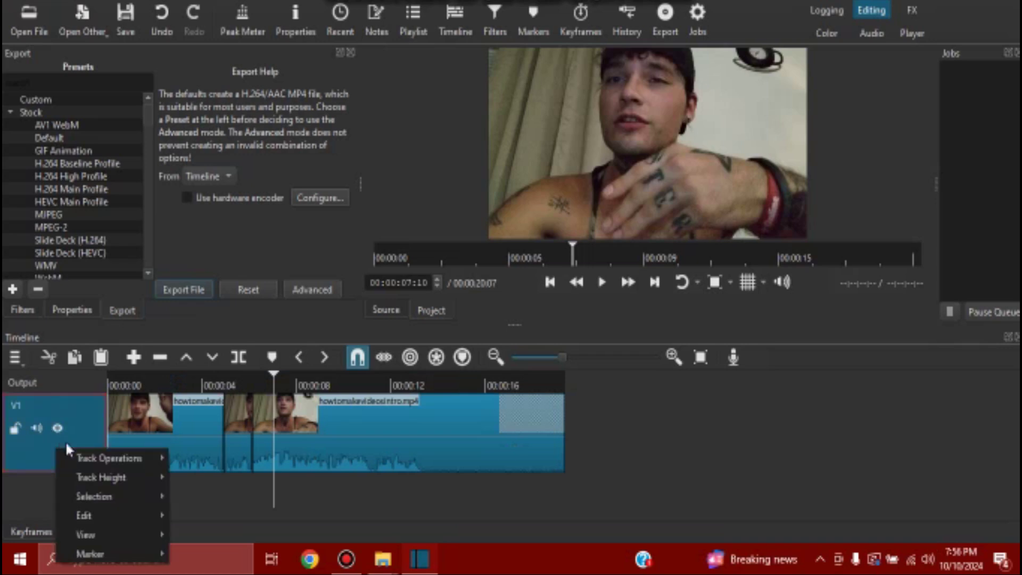
mouse_move(85, 457)
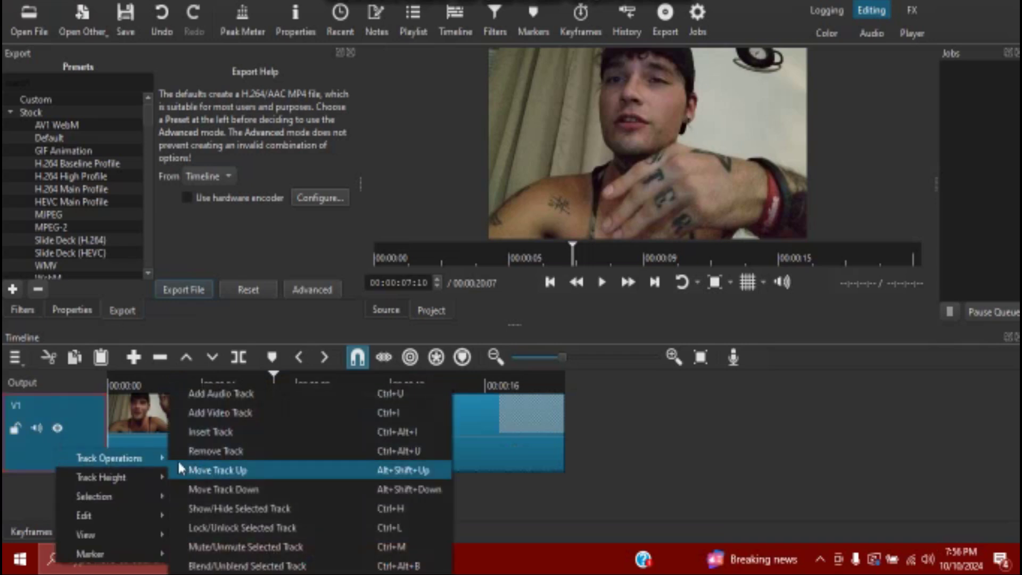
left_click(50, 495)
right_click(70, 491)
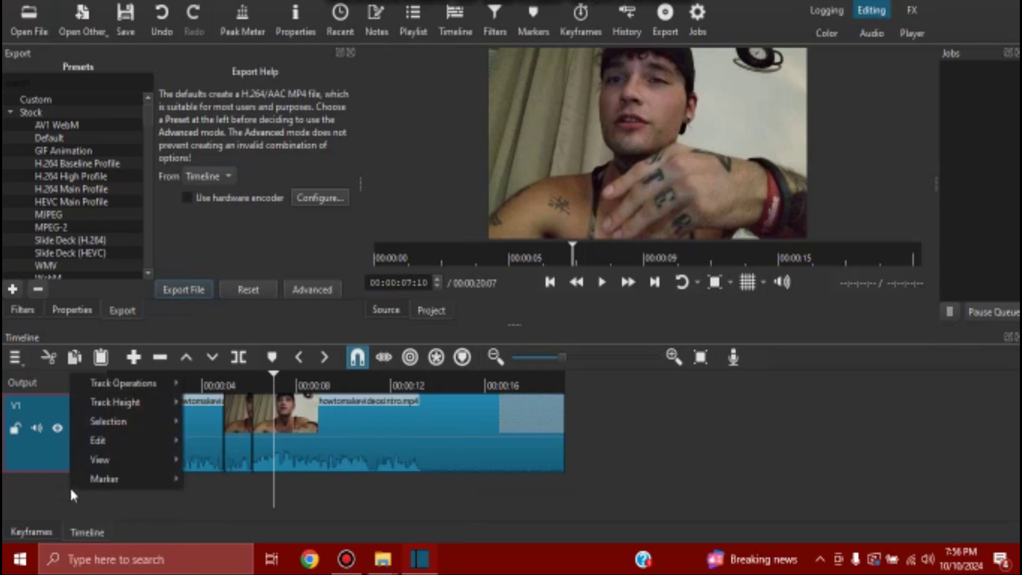
mouse_move(186, 392)
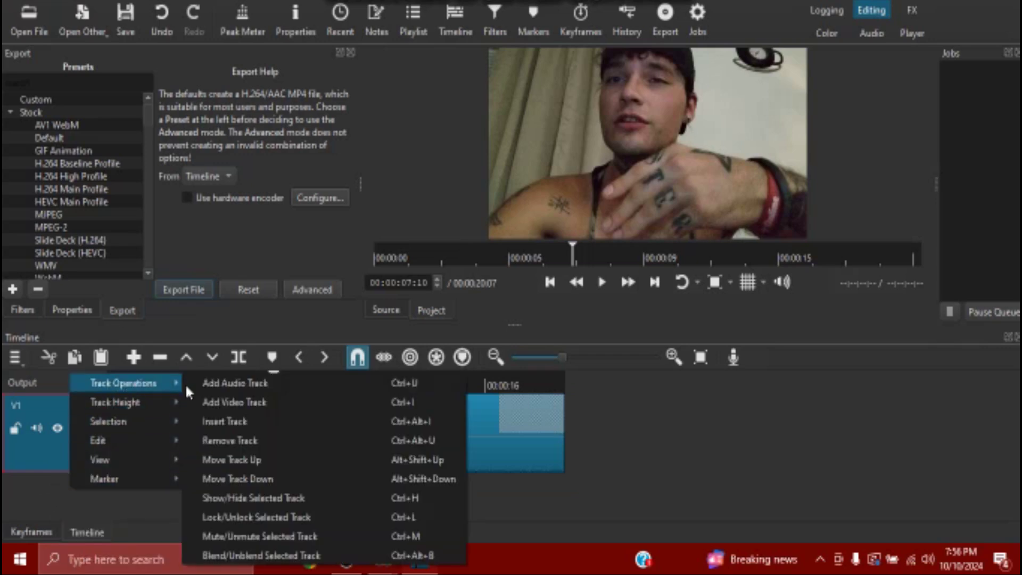
left_click(234, 402)
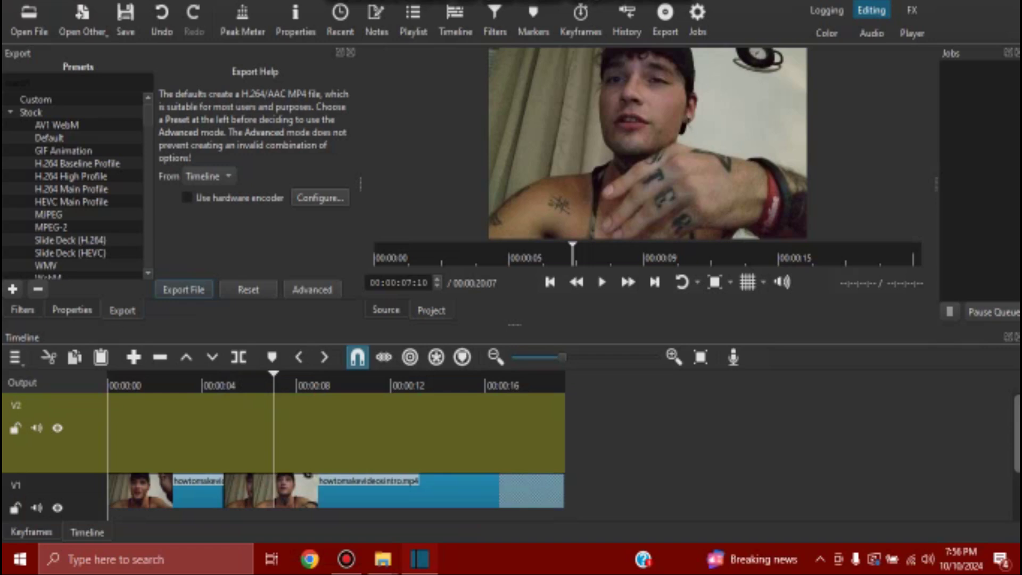
Rename track V1 as Footage and track V2 as Graphics.
scroll(993, 479, "down", 2)
double_click(26, 449)
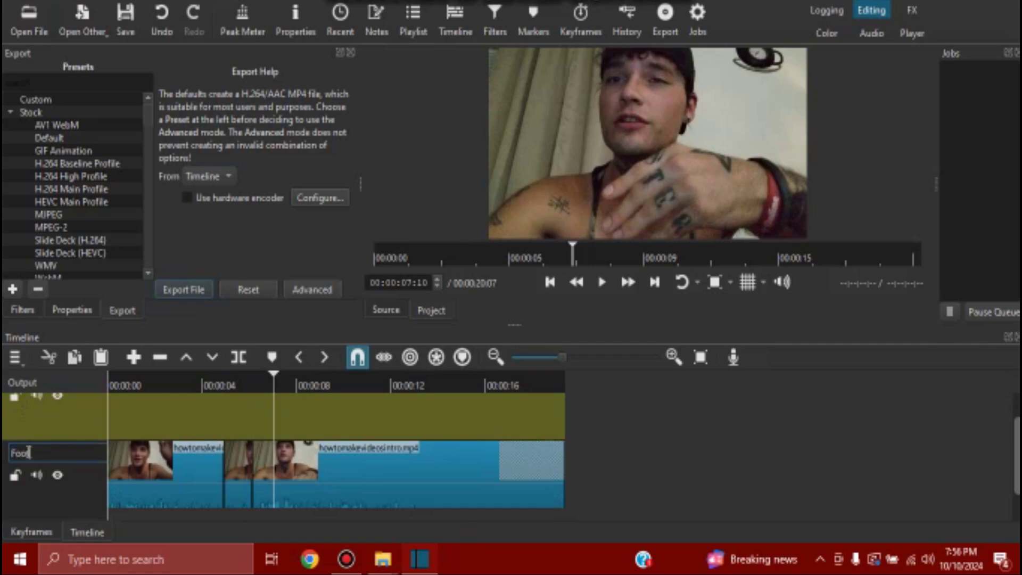
key("Return")
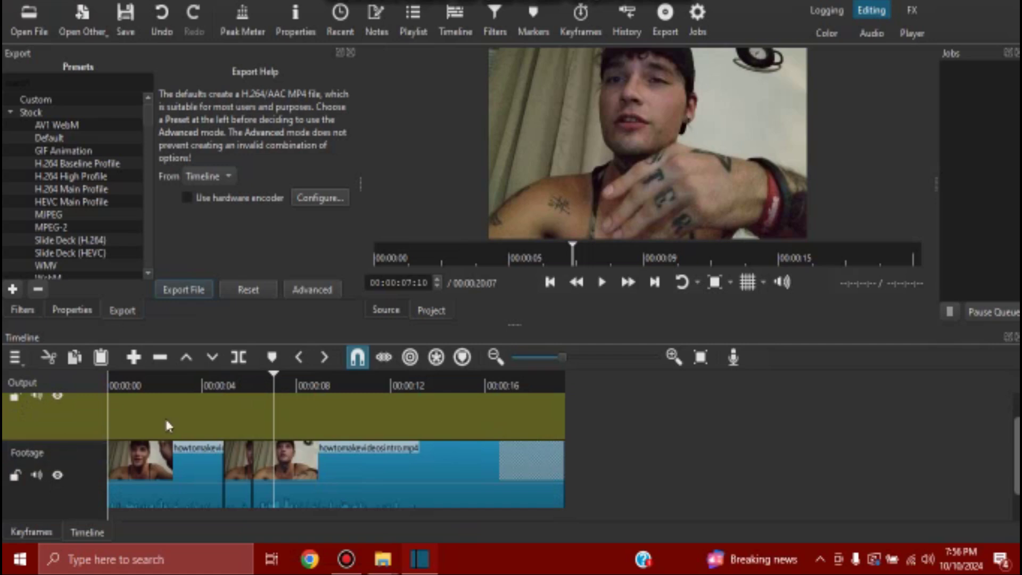
left_click_drag(1017, 441, 1017, 414)
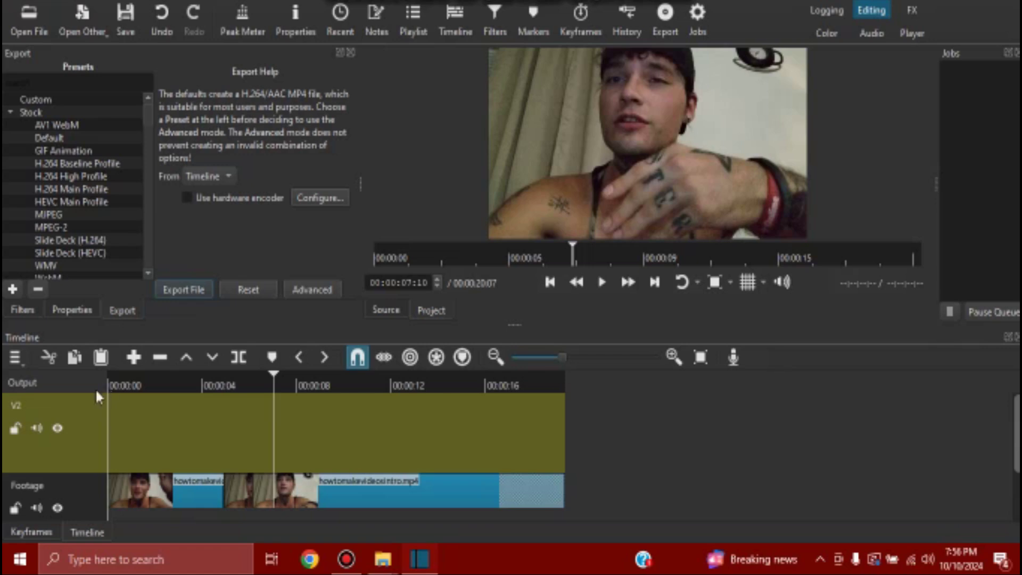
double_click(59, 408)
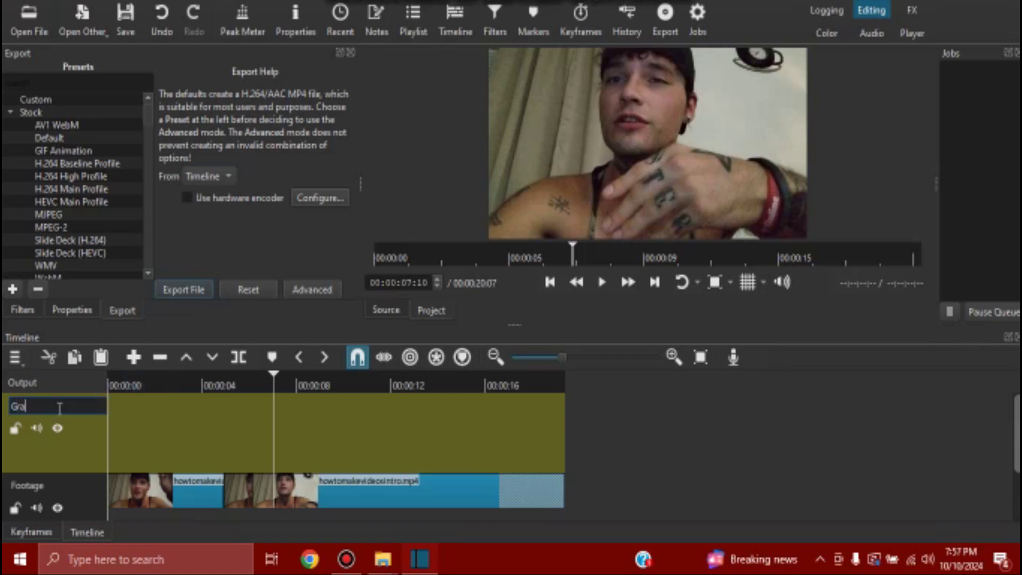
key("Return")
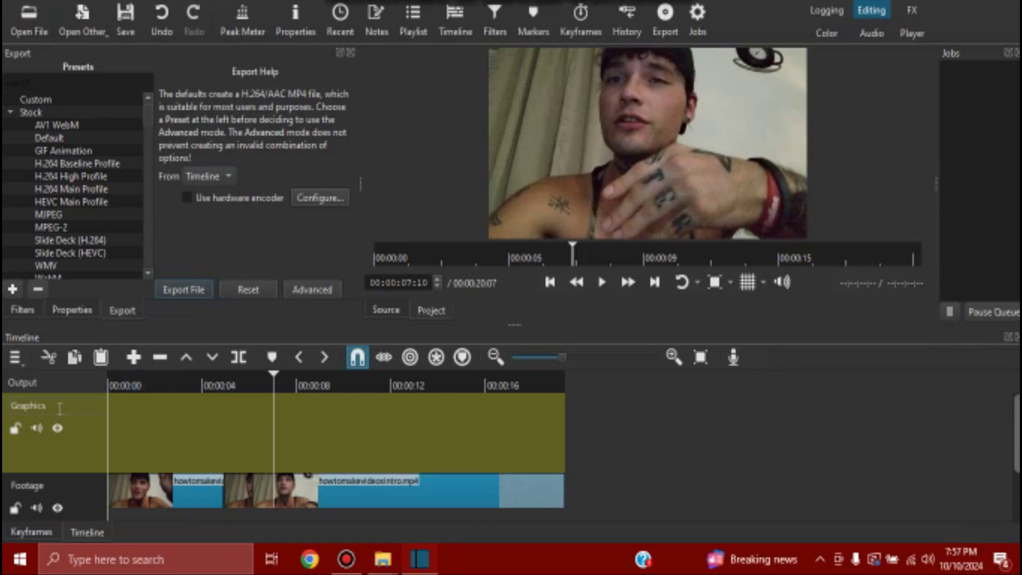
Split the last clip on the Footage track at 00:00:14:02 and remove the silent remainder after the cut.
scroll(335, 452, "down", 3)
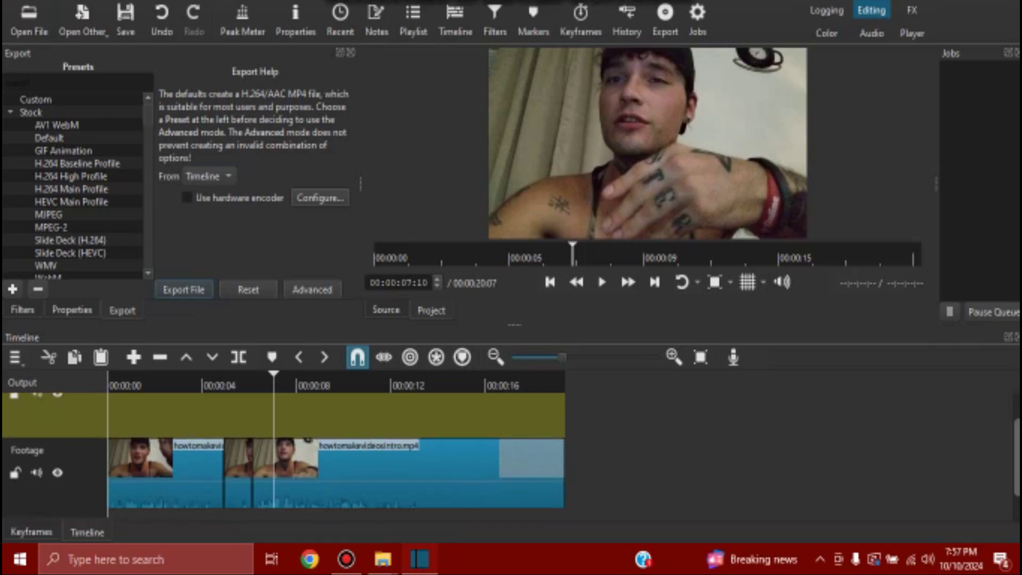
left_click(333, 383)
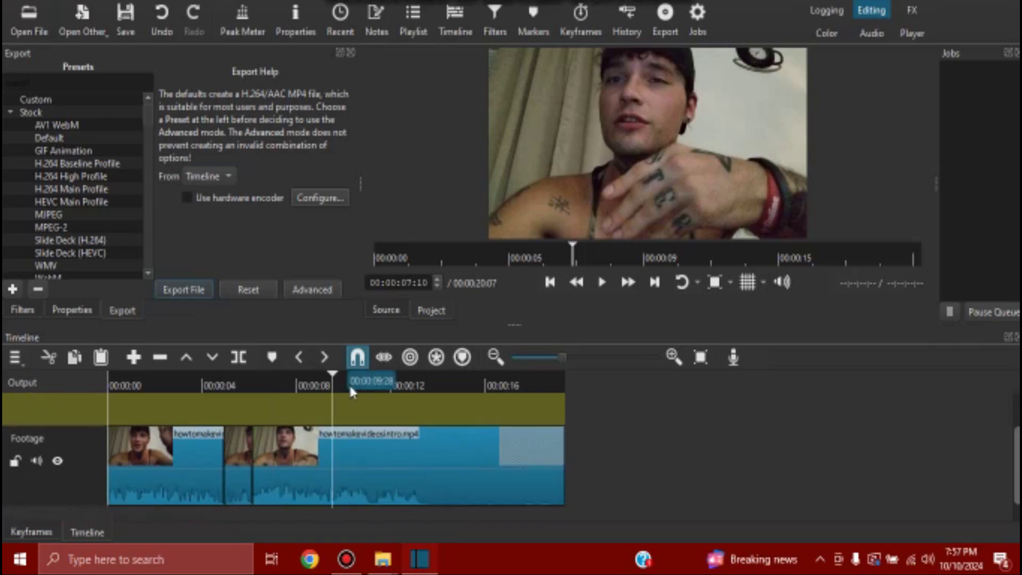
left_click(407, 388)
left_click(425, 387)
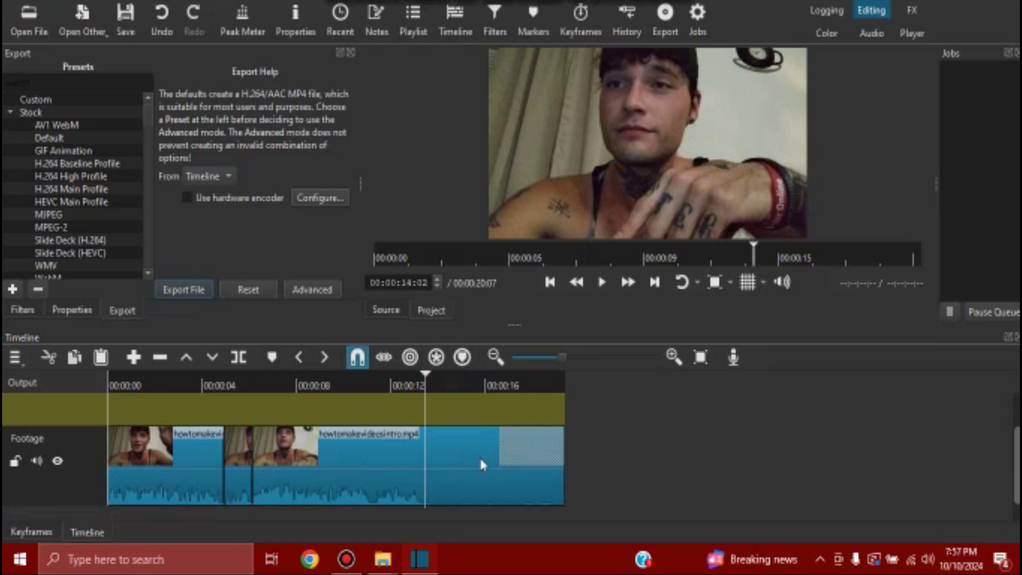
right_click(479, 458)
left_click(527, 276)
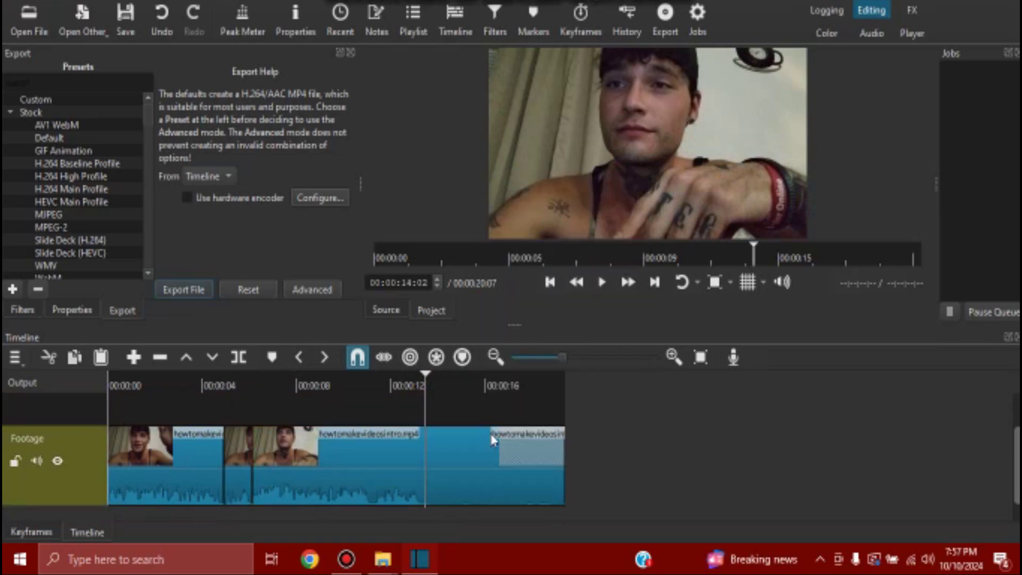
right_click(489, 447)
left_click(537, 336)
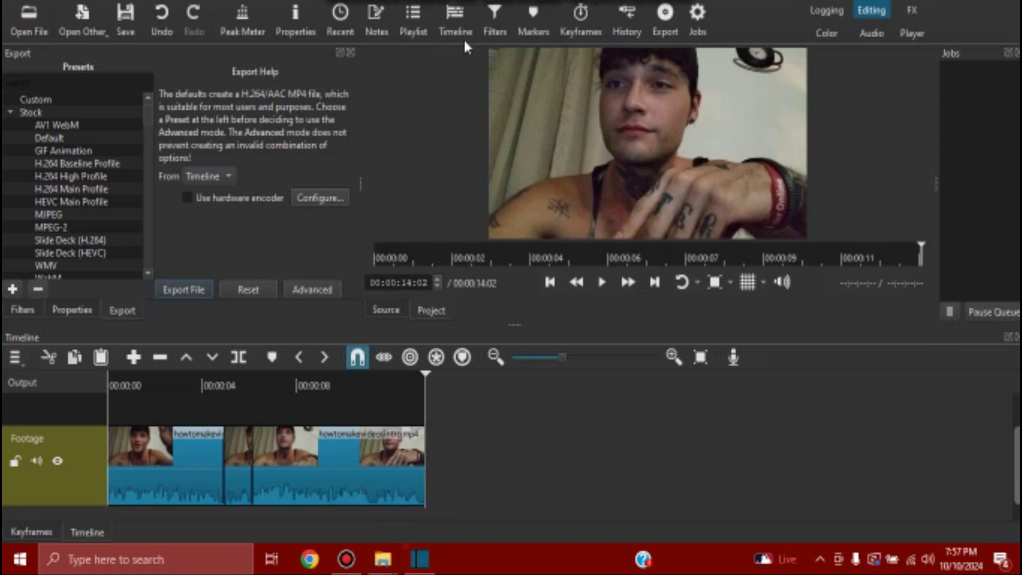
Switch to File Explorer and open the Assets folder inside the creator's files folder on the portable D: drive.
left_click_drag(1017, 464, 1017, 472)
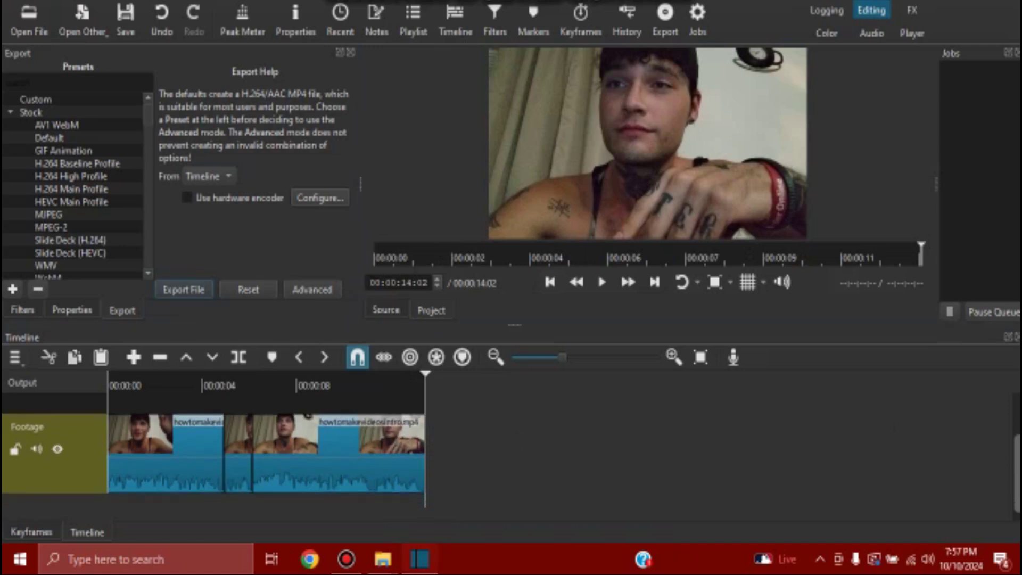
scroll(104, 426, "up", 2)
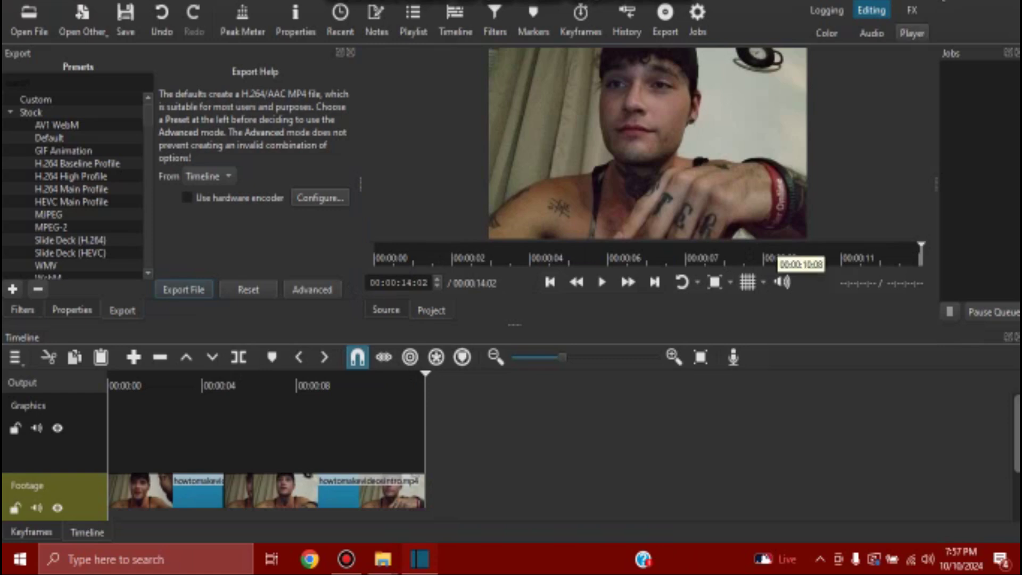
left_click(984, 1)
double_click(940, 3)
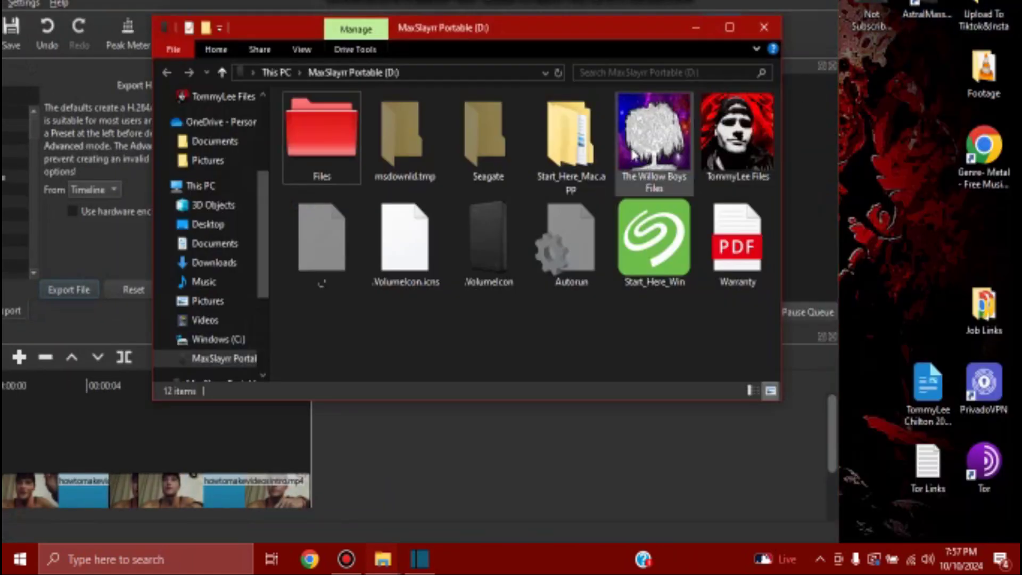
double_click(729, 137)
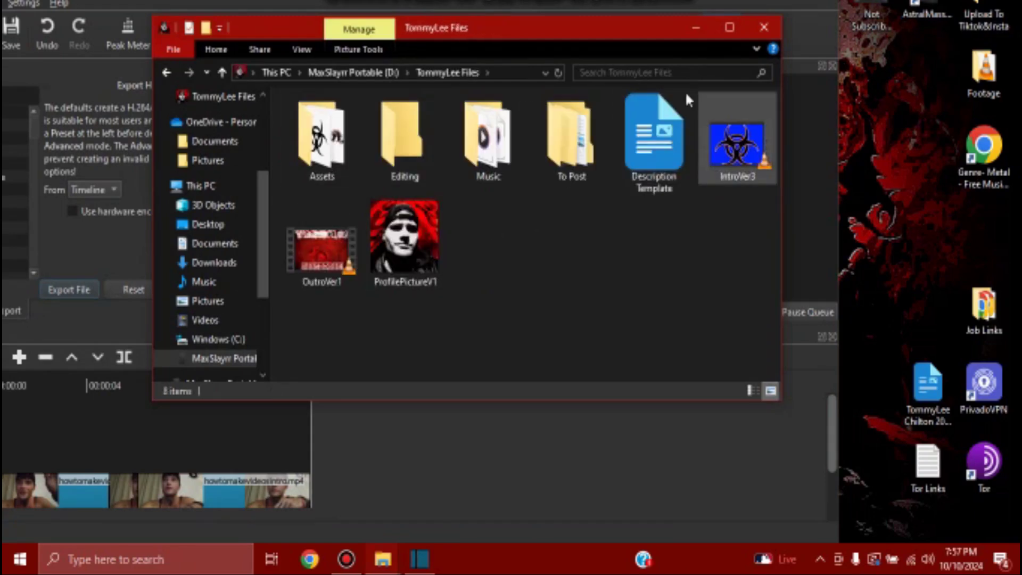
left_click_drag(639, 26, 560, 143)
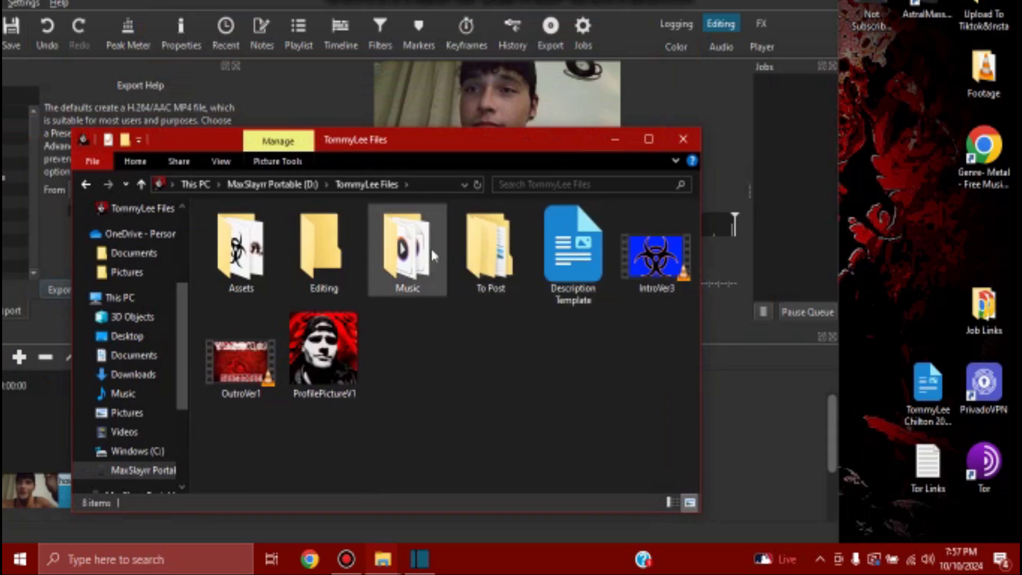
double_click(252, 266)
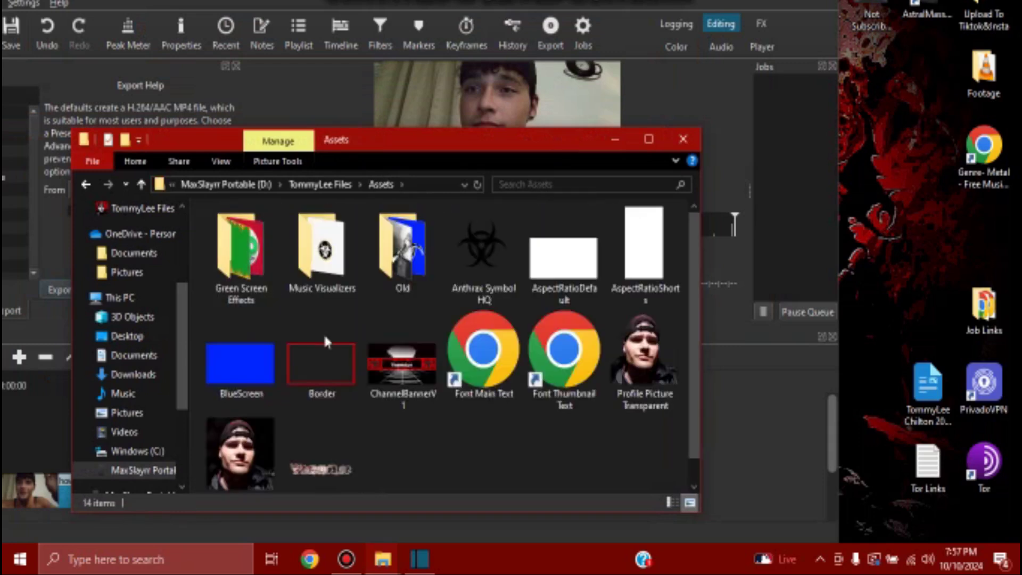
scroll(323, 333, "down", 1)
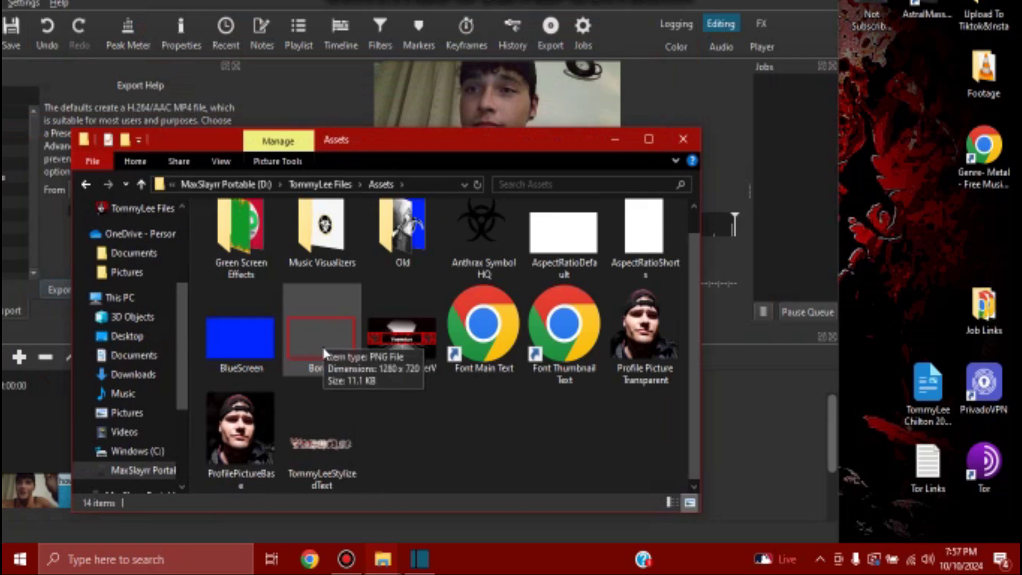
Load Border.png from the Assets folder into the player and place it at the start of the Graphics track.
left_click_drag(320, 343, 572, 119)
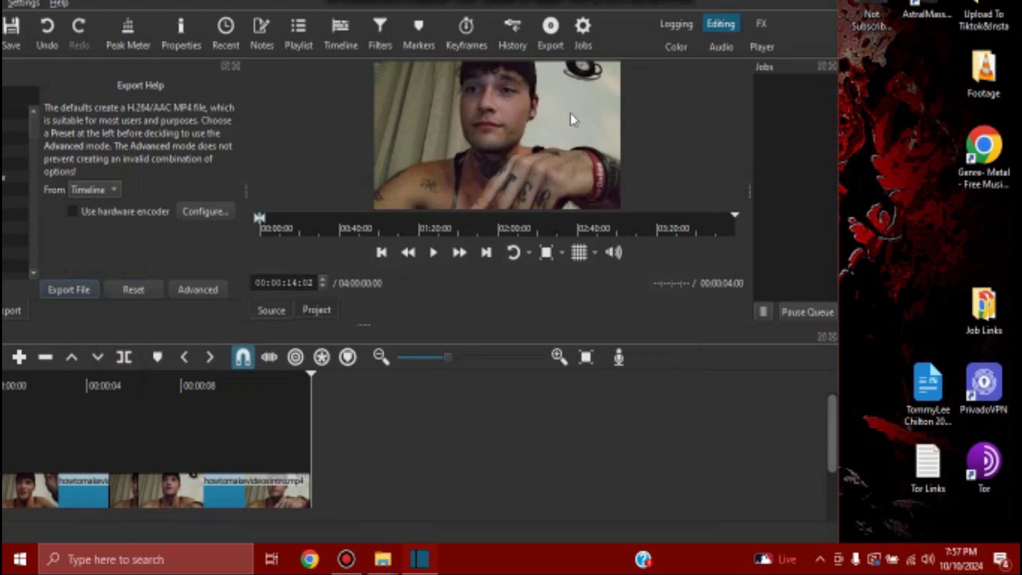
left_click(785, 0)
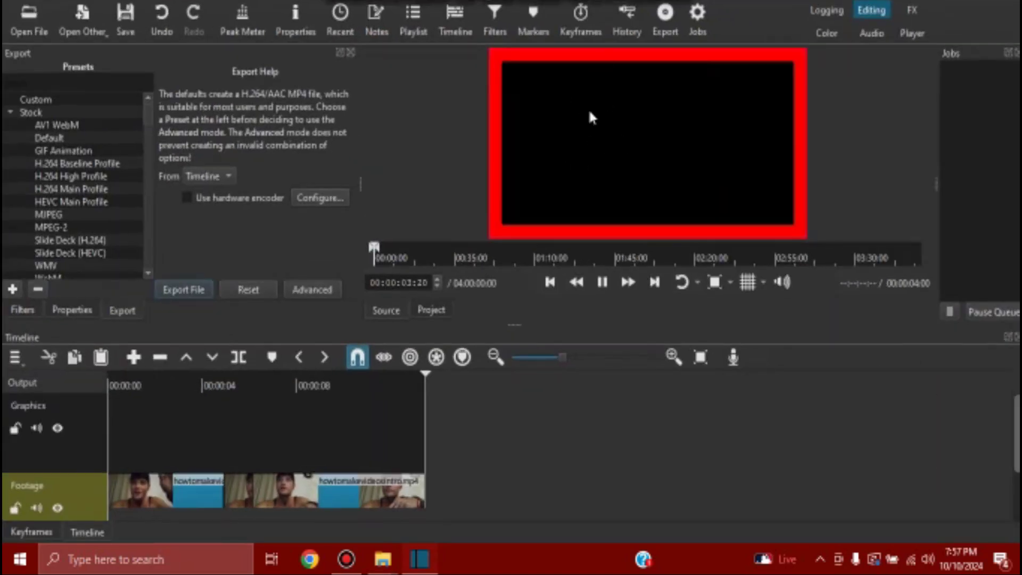
left_click_drag(623, 125, 114, 429)
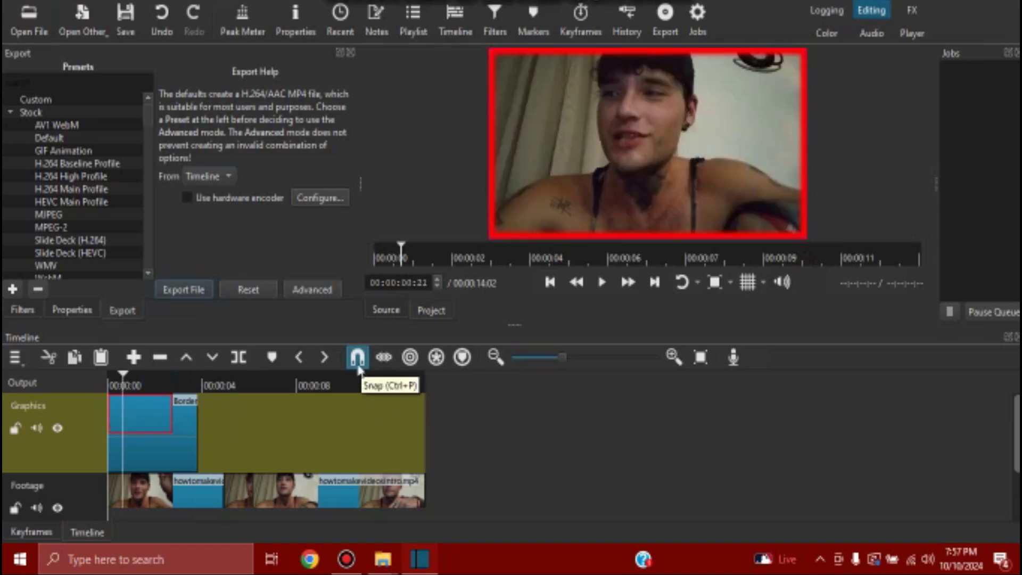
Shorten the Border.png clip on the Graphics track to end at 00:00:02:28 and preview the footage past its end.
left_click(168, 381)
left_click(194, 376)
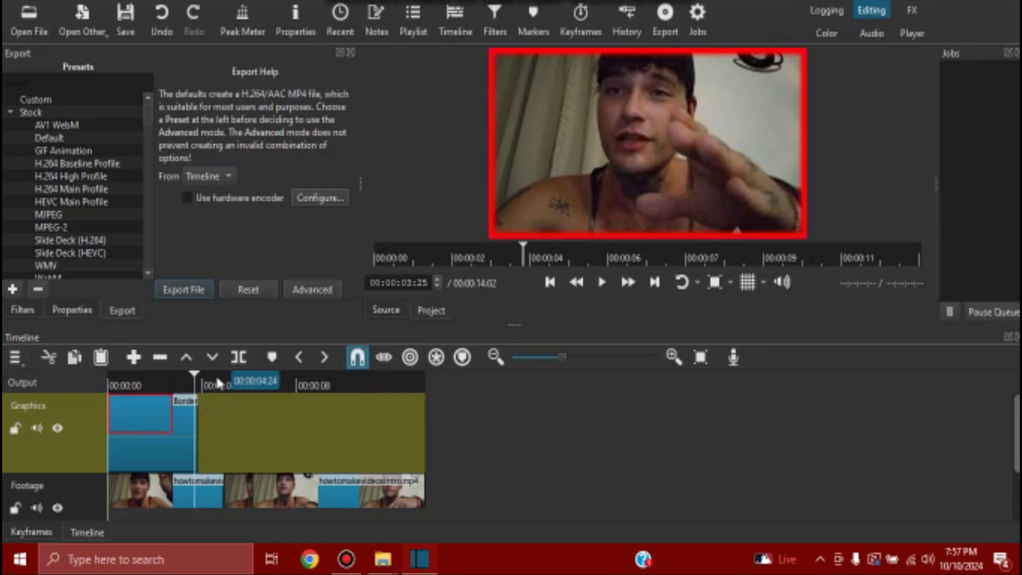
left_click(233, 375)
left_click(174, 379)
mouse_move(195, 417)
left_mouse_down()
mouse_move(458, 427)
mouse_move(155, 418)
left_mouse_up()
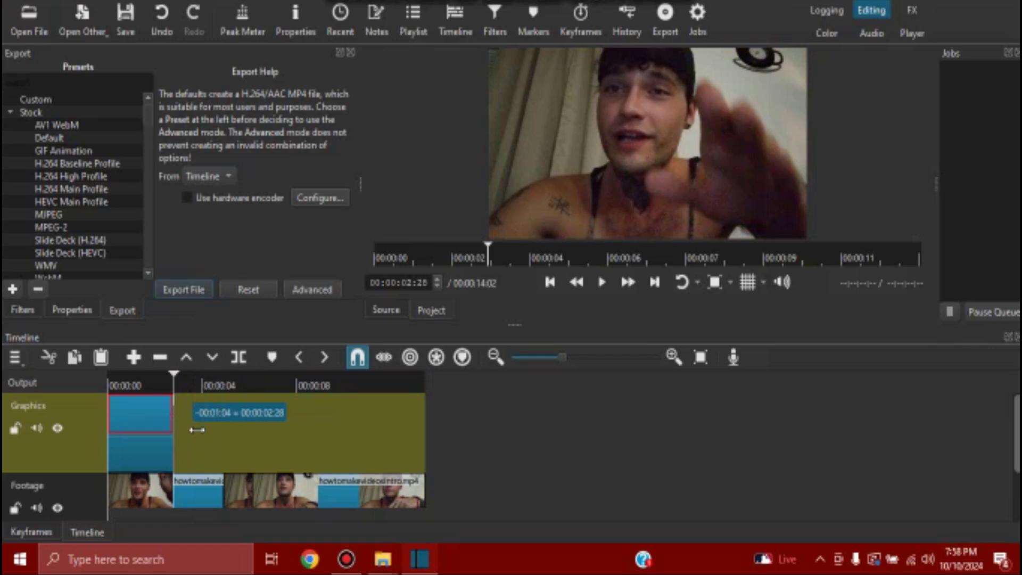
left_click_drag(253, 432, 247, 428)
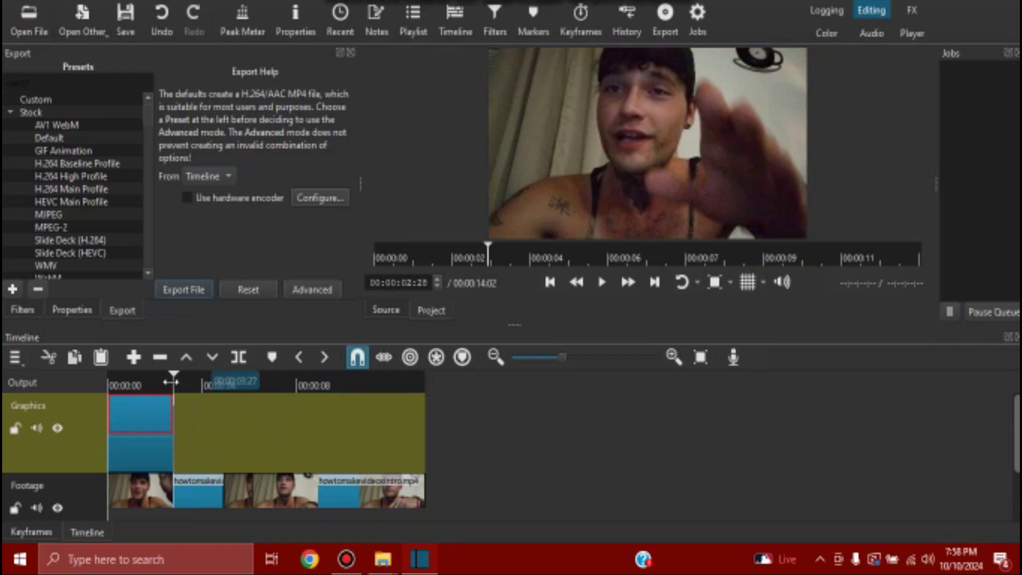
left_click(212, 384)
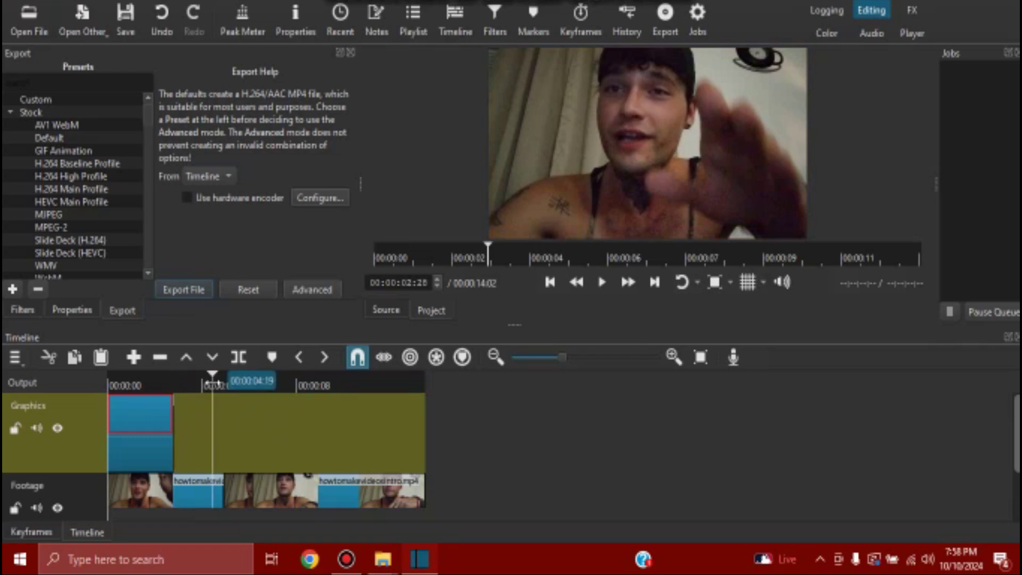
right_click(222, 411)
mouse_move(250, 426)
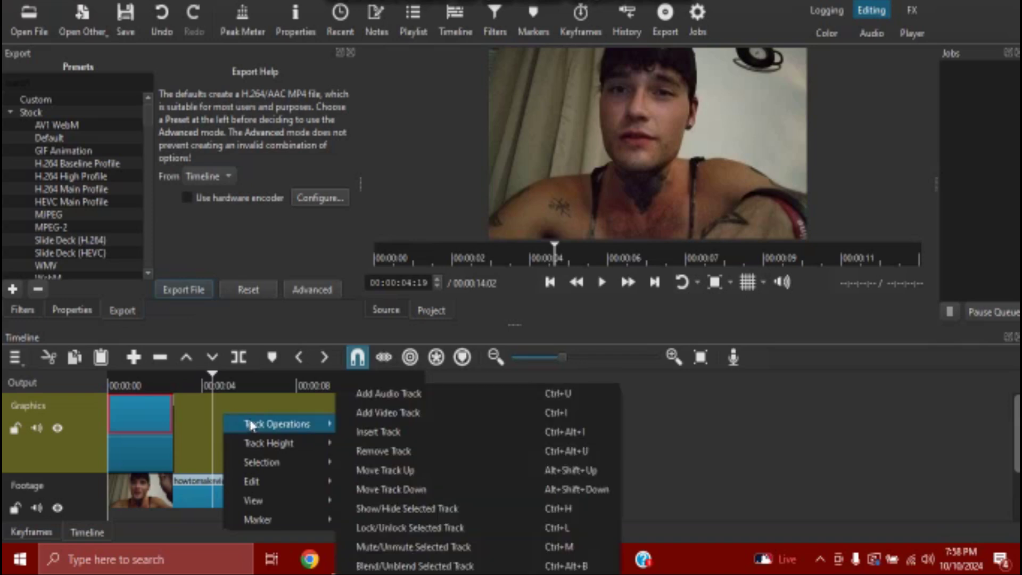
left_click(244, 398)
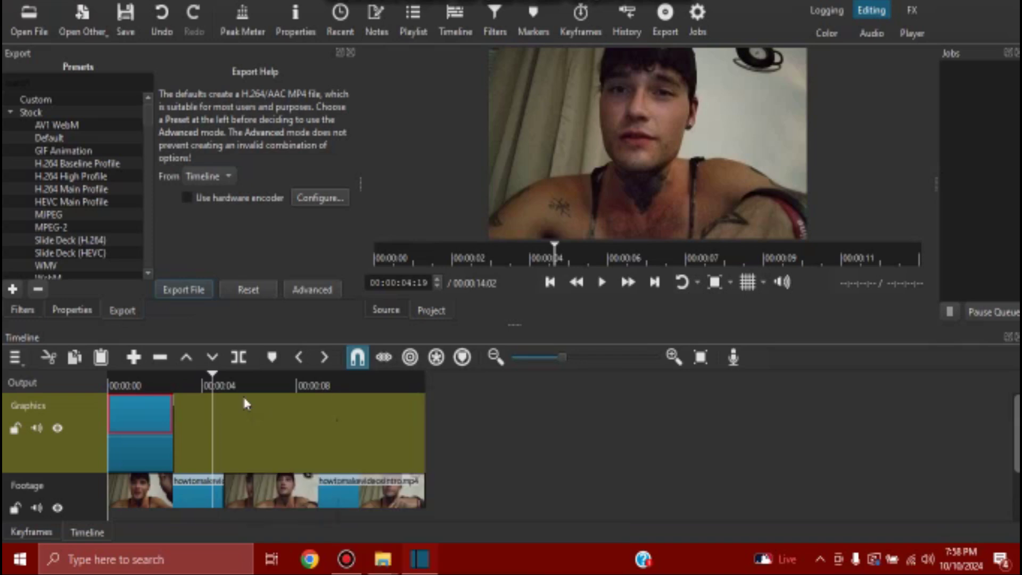
Extend the Border.png clip to the end of the last Footage clip and preview a frame near the end.
left_click(149, 390)
left_click_drag(171, 428, 417, 437)
left_click(355, 383)
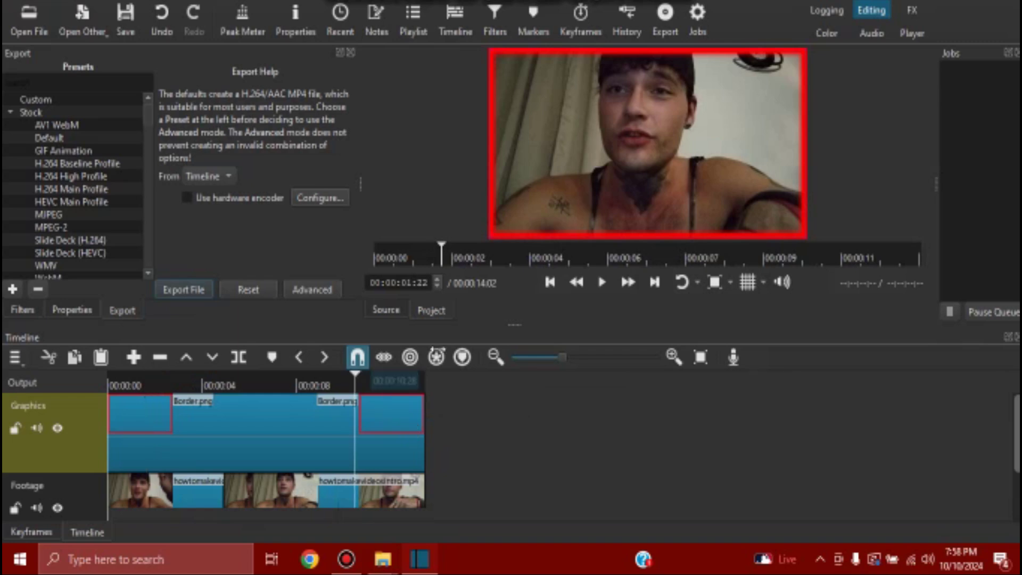
Move the Footage track above the Graphics track and preview the frame at 00:00:02:28.
scroll(1003, 445, "down", 3)
scroll(995, 474, "down", 1)
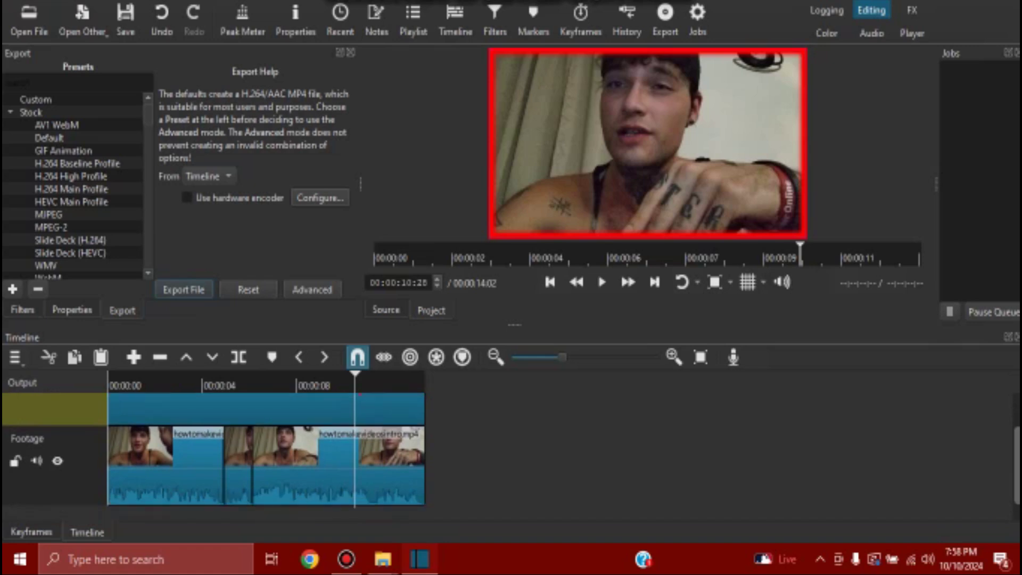
left_click(82, 466)
right_click(82, 467)
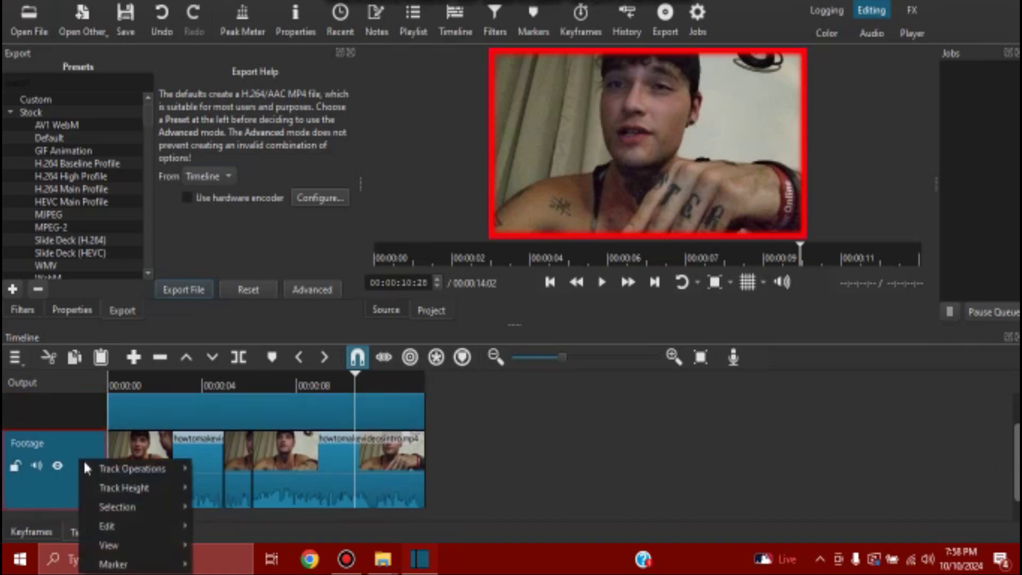
mouse_move(133, 468)
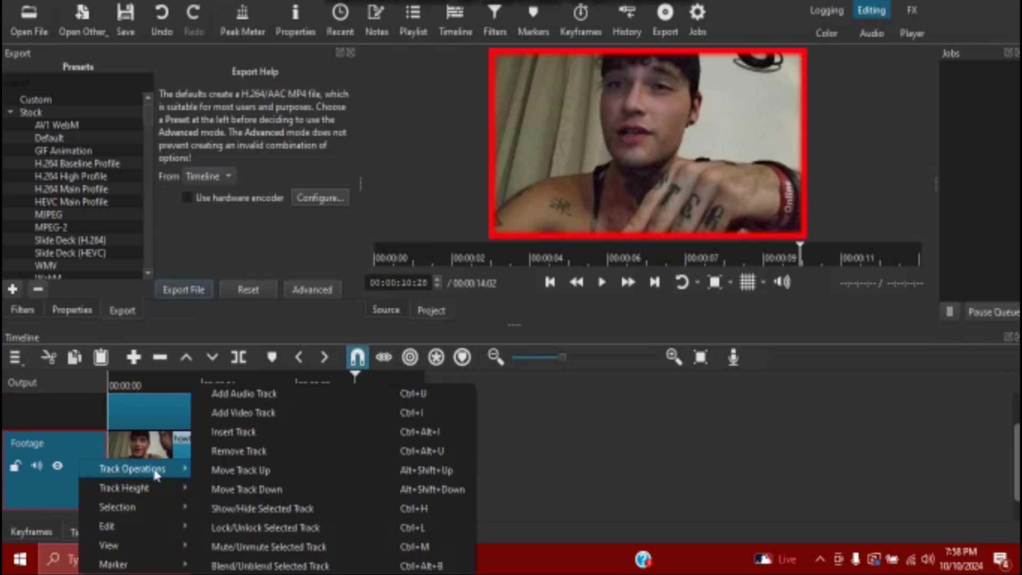
left_click(226, 471)
left_click(240, 382)
left_click(173, 383)
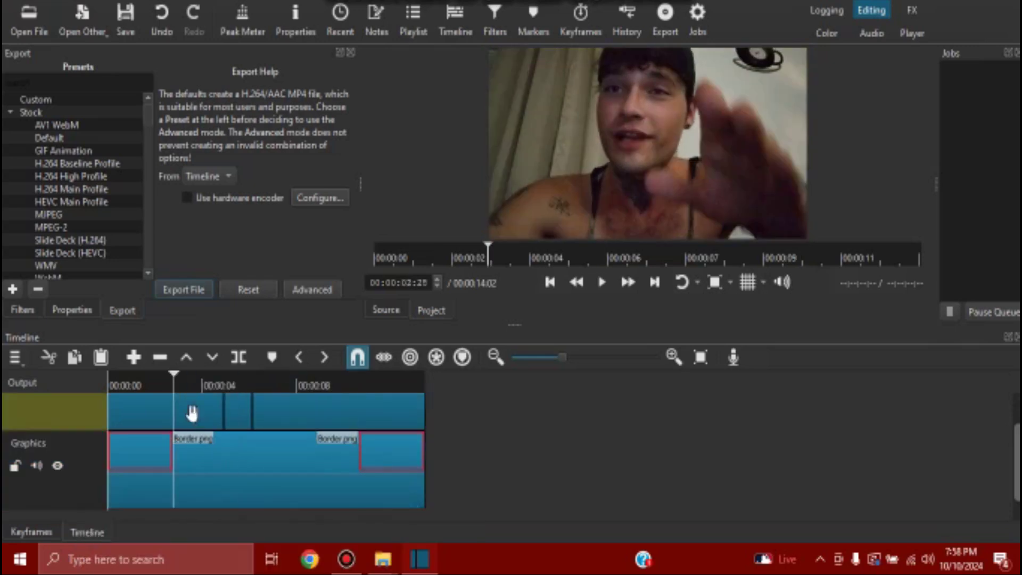
Hide the Footage track to preview the border underneath it.
scroll(119, 417, "up", 2)
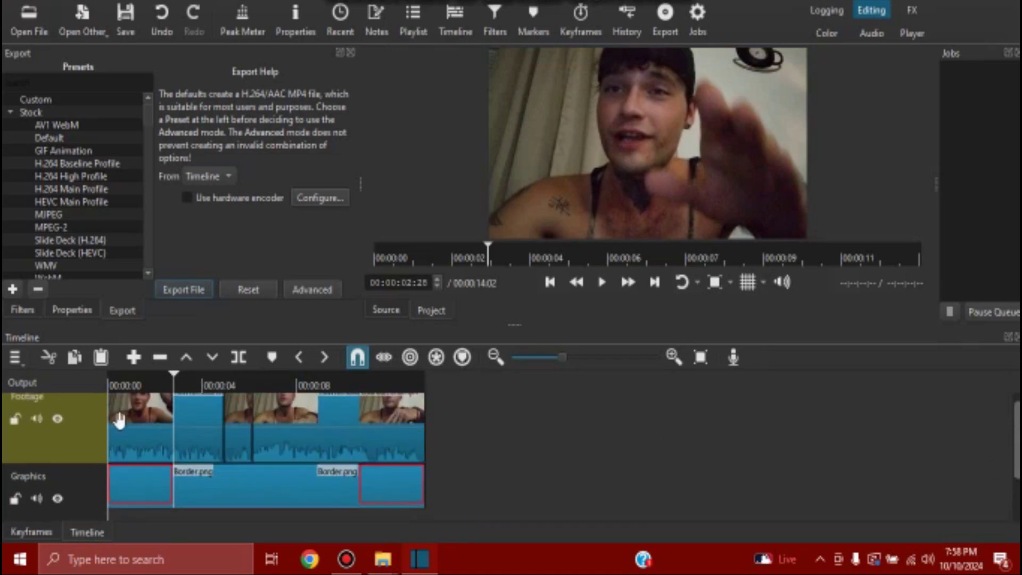
left_click(53, 420)
left_click(176, 428)
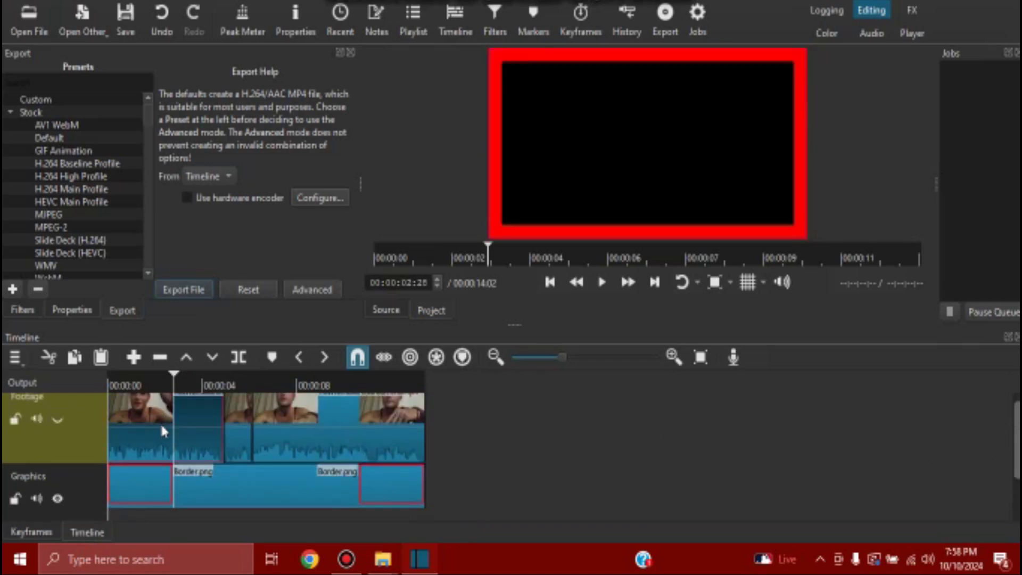
Move the Graphics track back above the Footage track and unhide the Footage track.
left_click(194, 482)
left_click(94, 483)
right_click(79, 478)
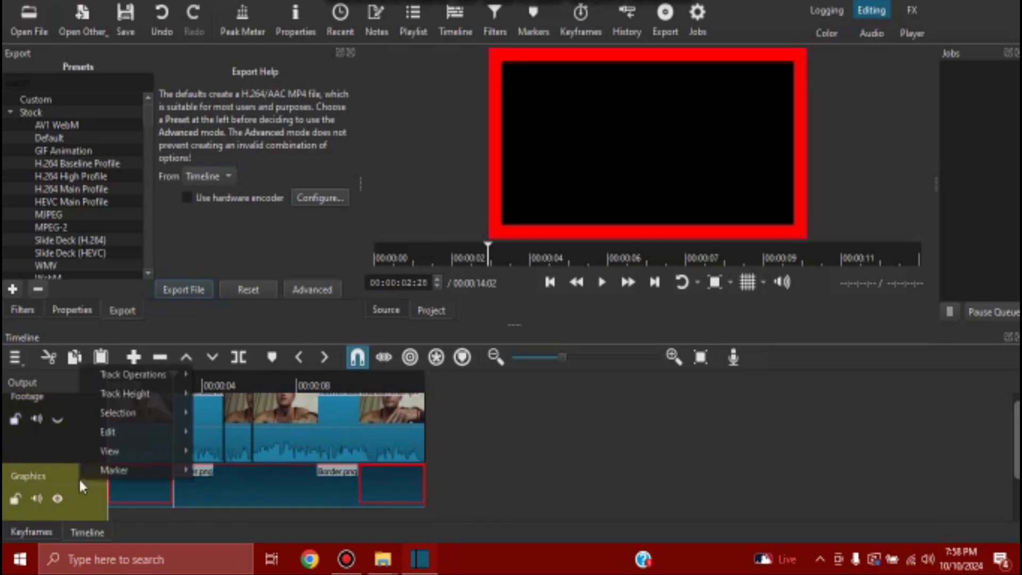
mouse_move(170, 376)
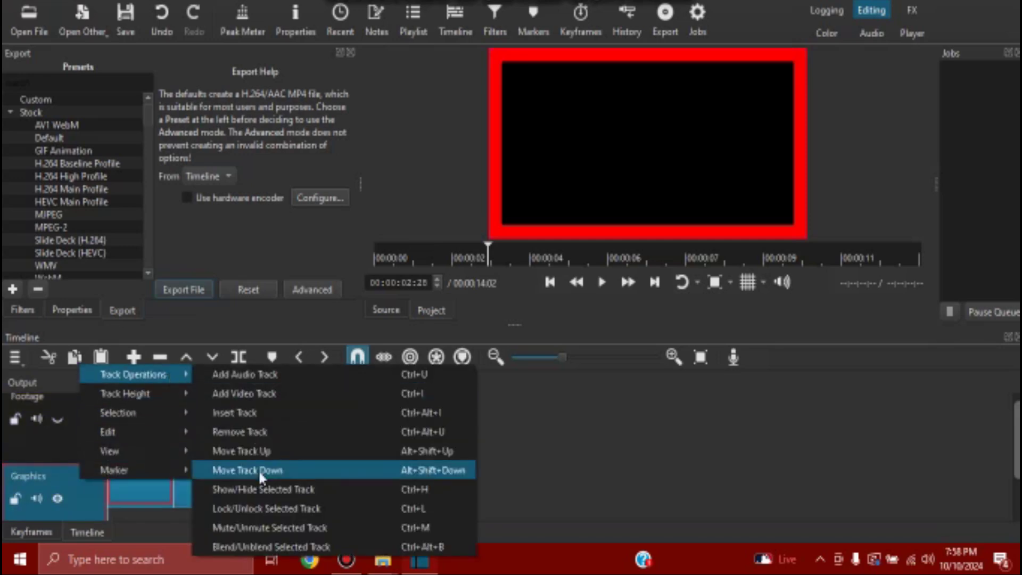
left_click(253, 451)
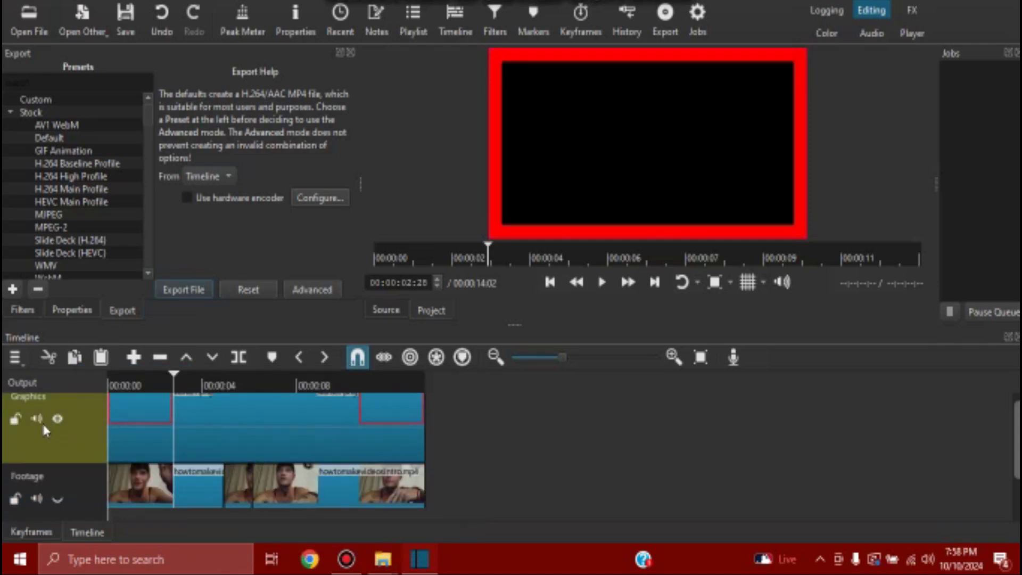
left_click(58, 495)
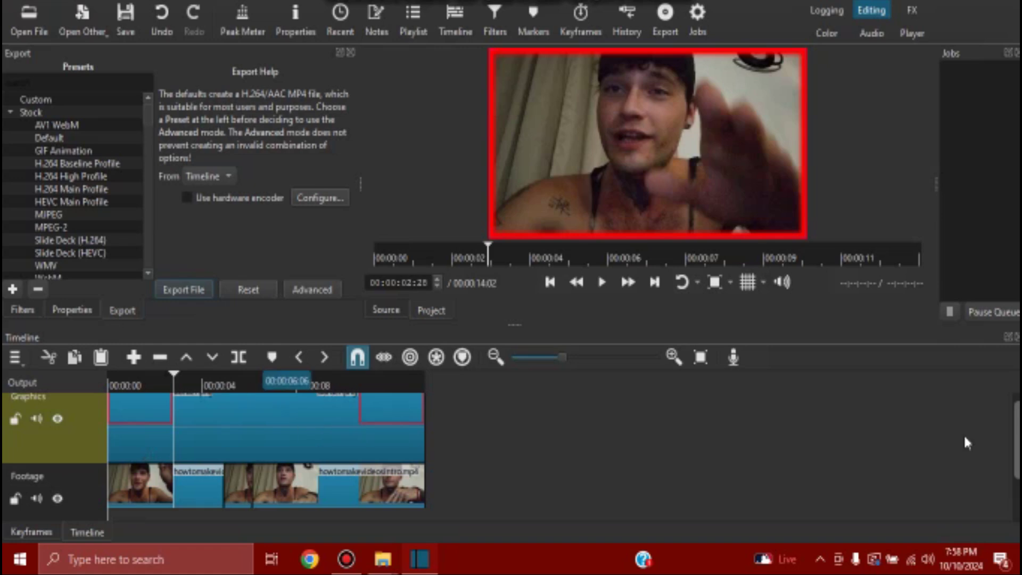
Select the first clip on the Footage track and show its filters.
left_click_drag(1013, 442, 1017, 432)
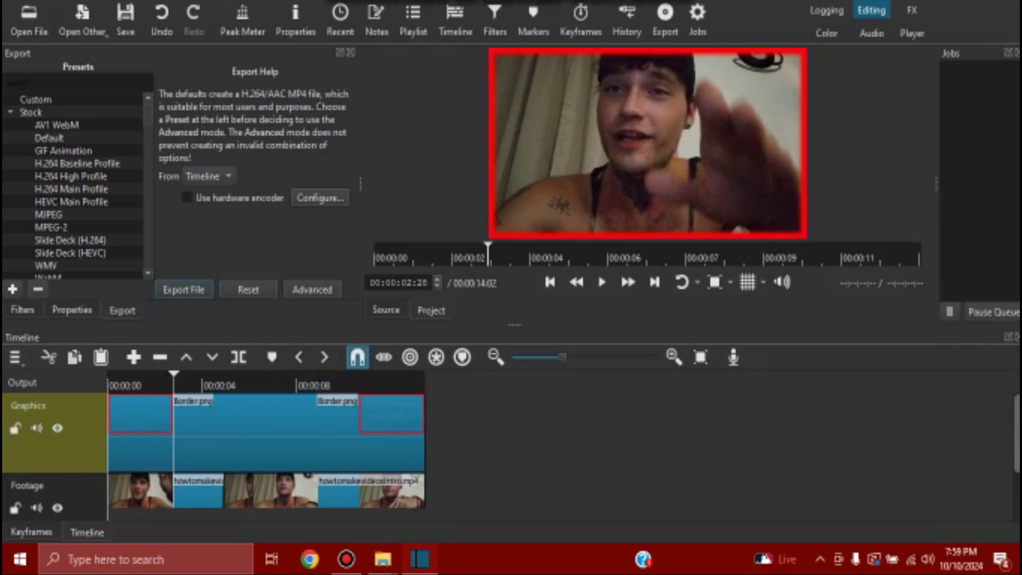
left_click_drag(1017, 418, 1018, 468)
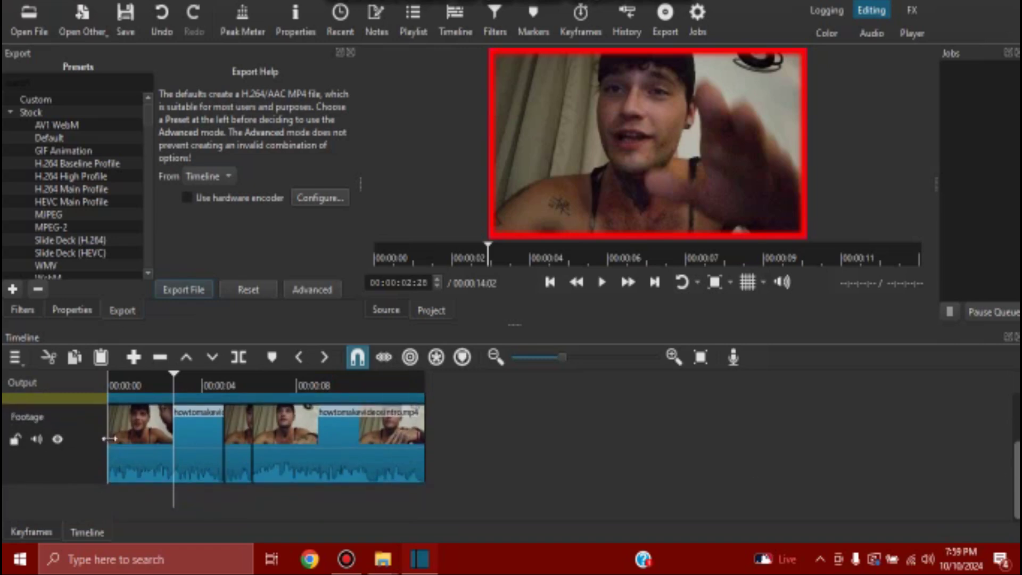
left_click(130, 443)
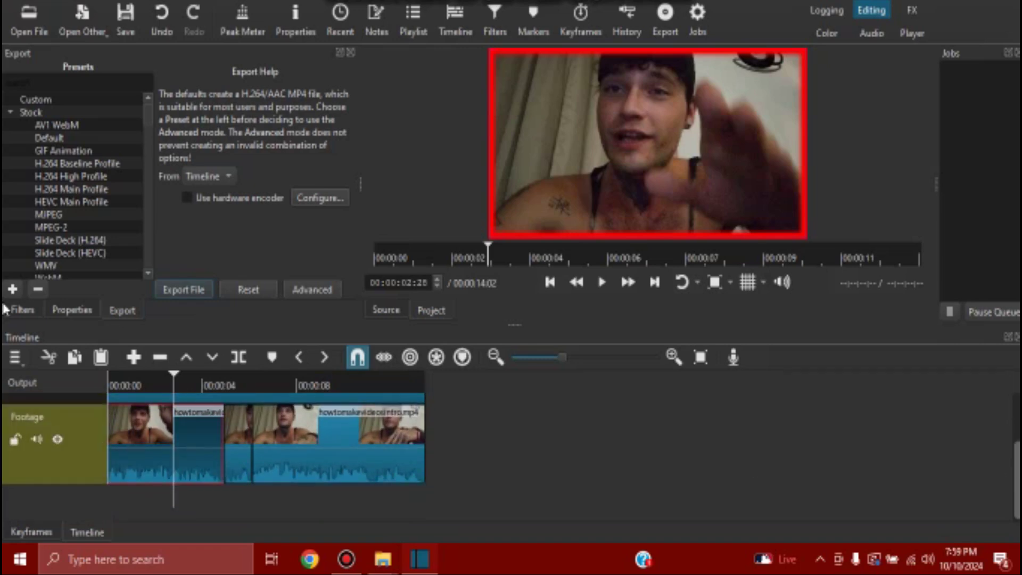
left_click(22, 313)
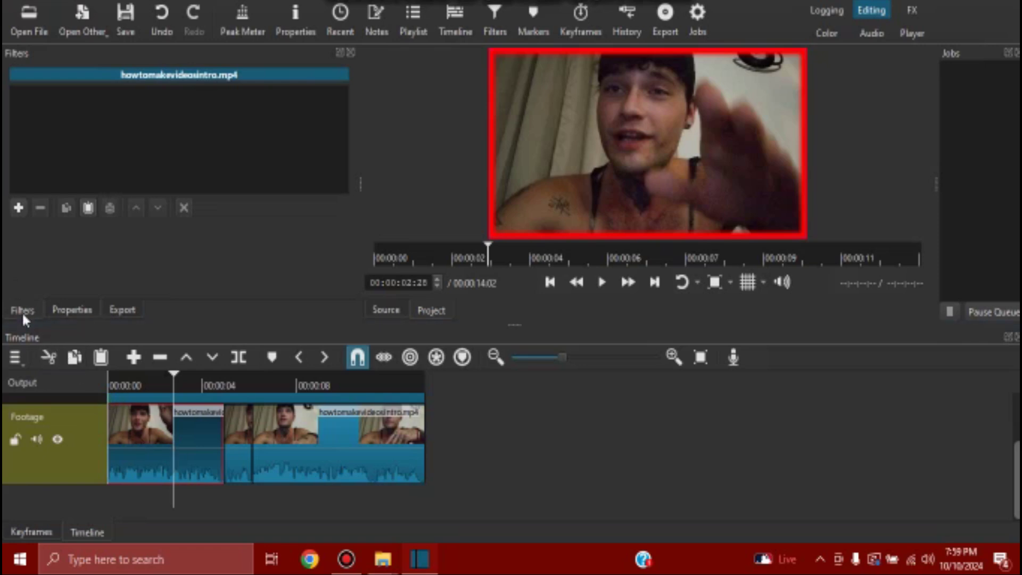
left_click(60, 314)
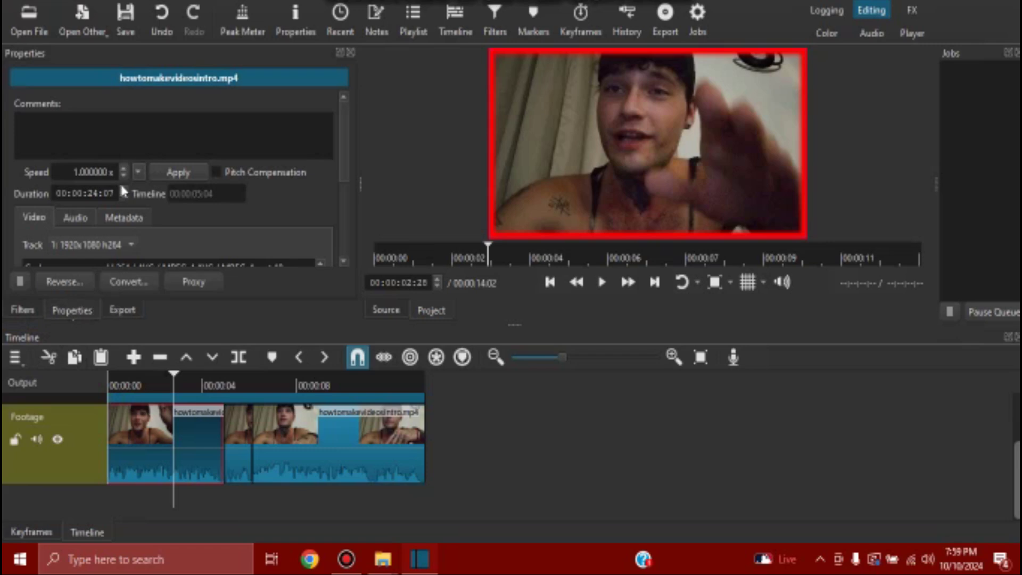
left_click(128, 312)
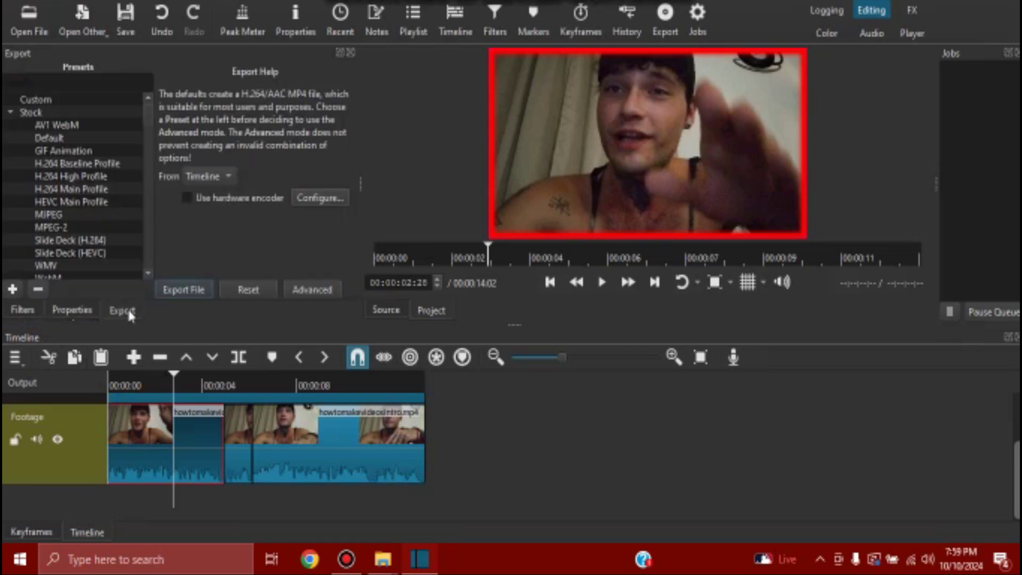
left_click(28, 313)
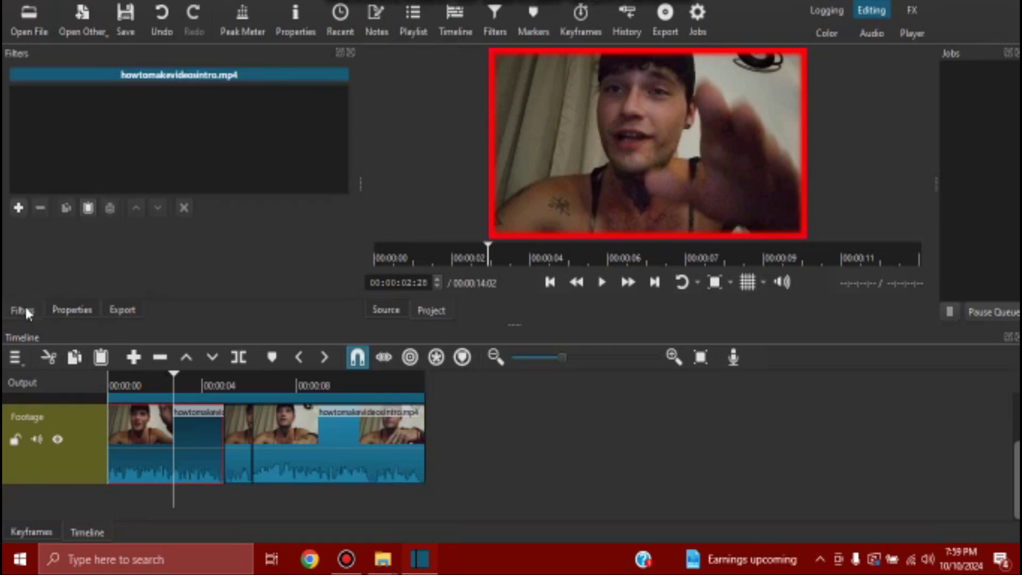
Search the filters for sharpness and add Sharpen to the first Footage clip with amount 100% and size 5.2%.
left_click(18, 207)
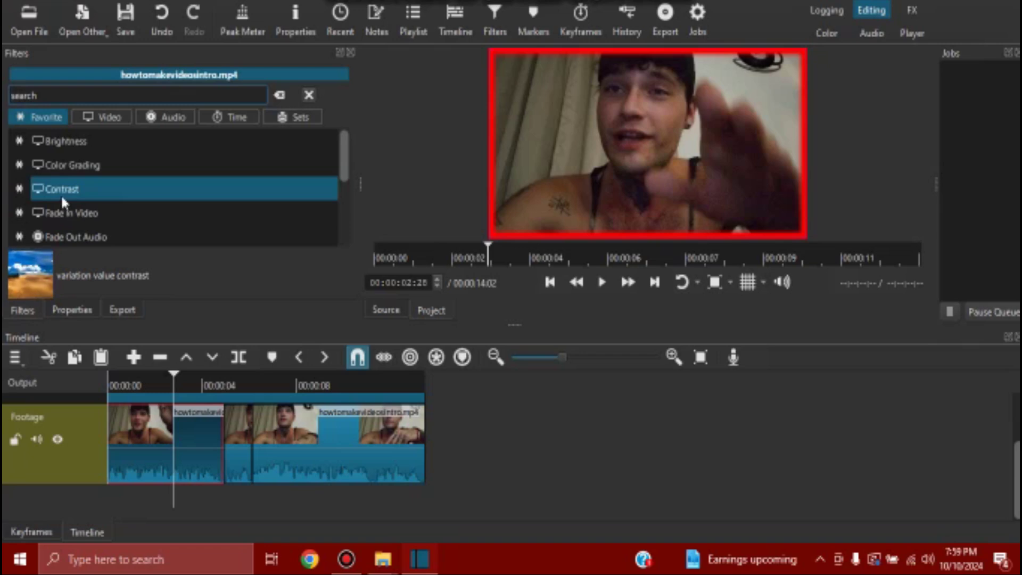
type("sh")
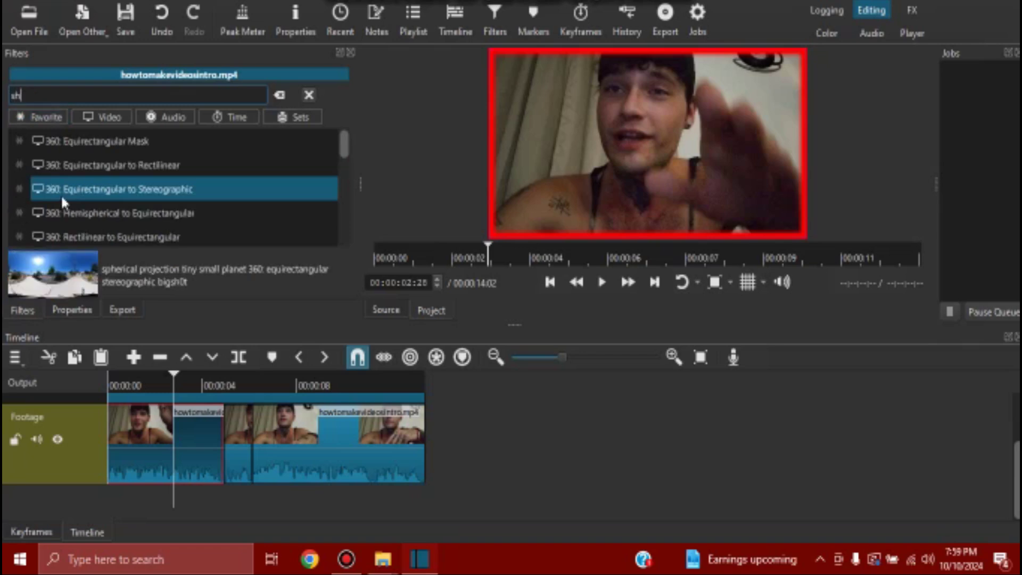
type("arpn")
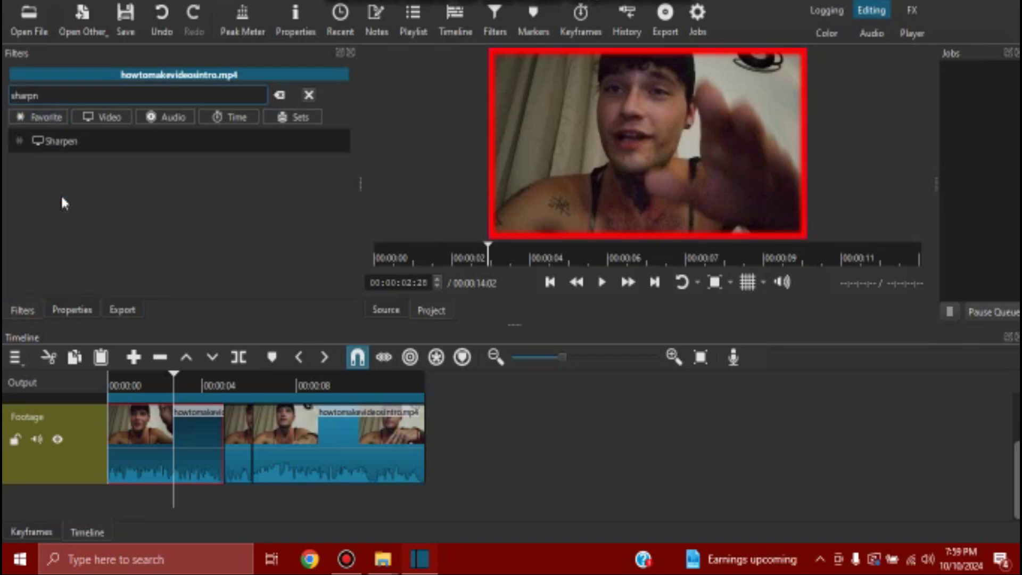
type("ess")
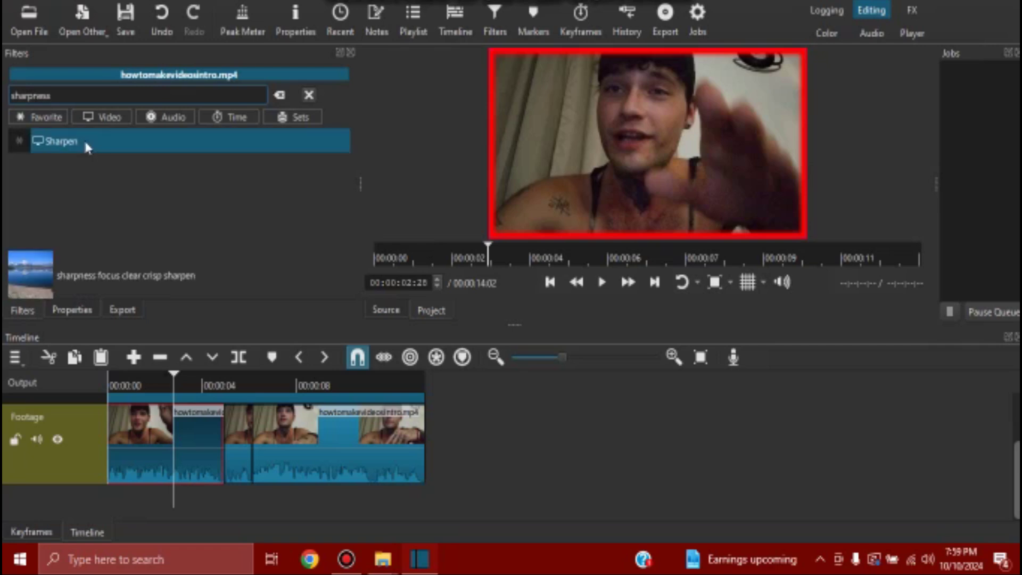
left_click(84, 143)
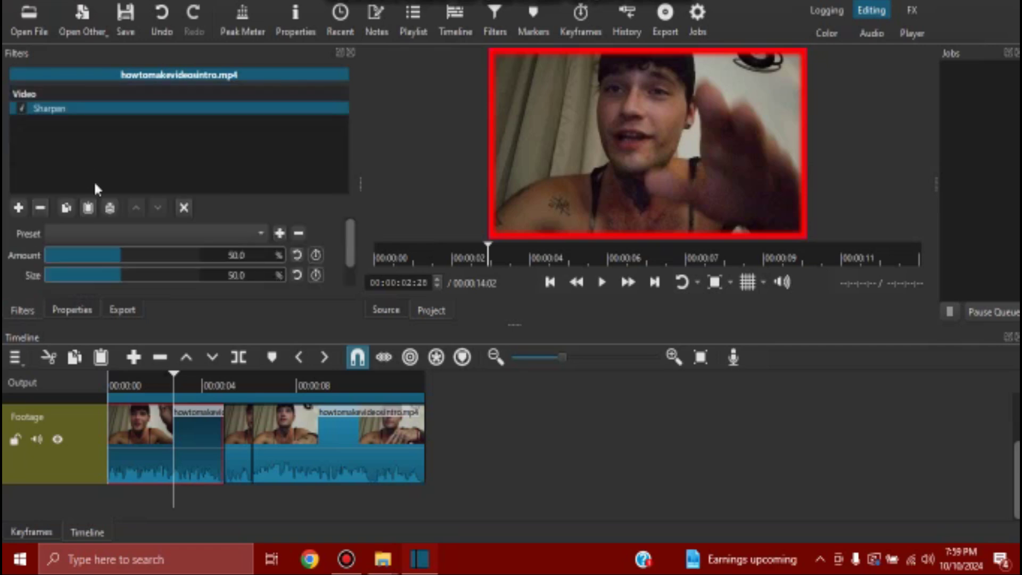
left_click_drag(120, 257, 166, 255)
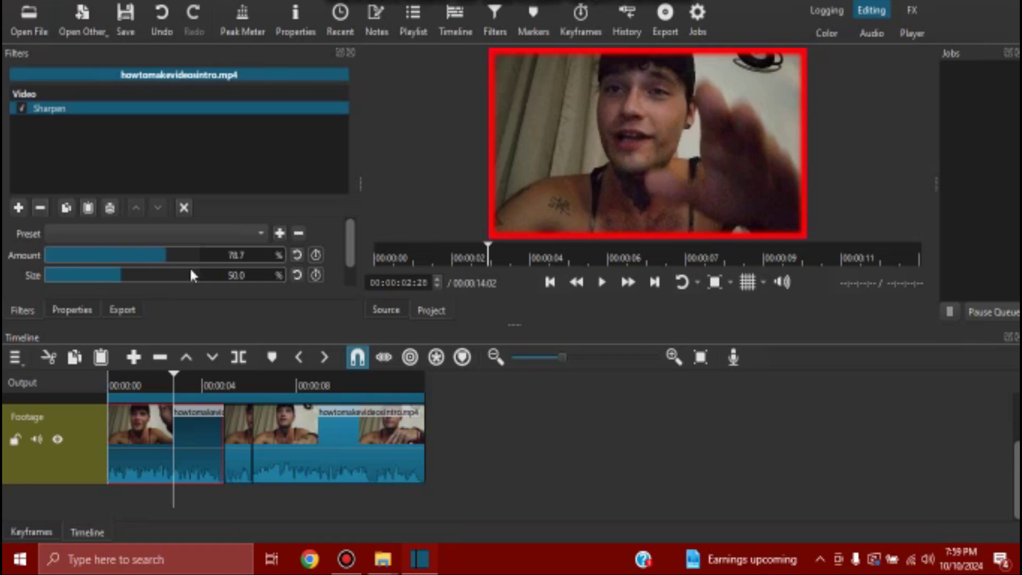
left_click_drag(115, 276, 35, 277)
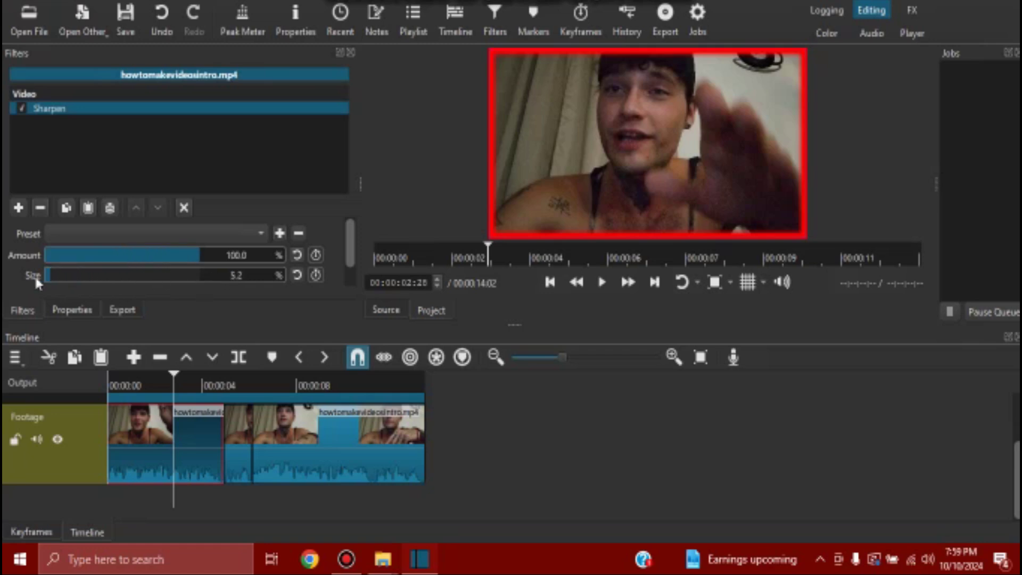
Add the Fade In Video filter to the first clip on the Footage track and browse the favorite filters.
left_click(19, 209)
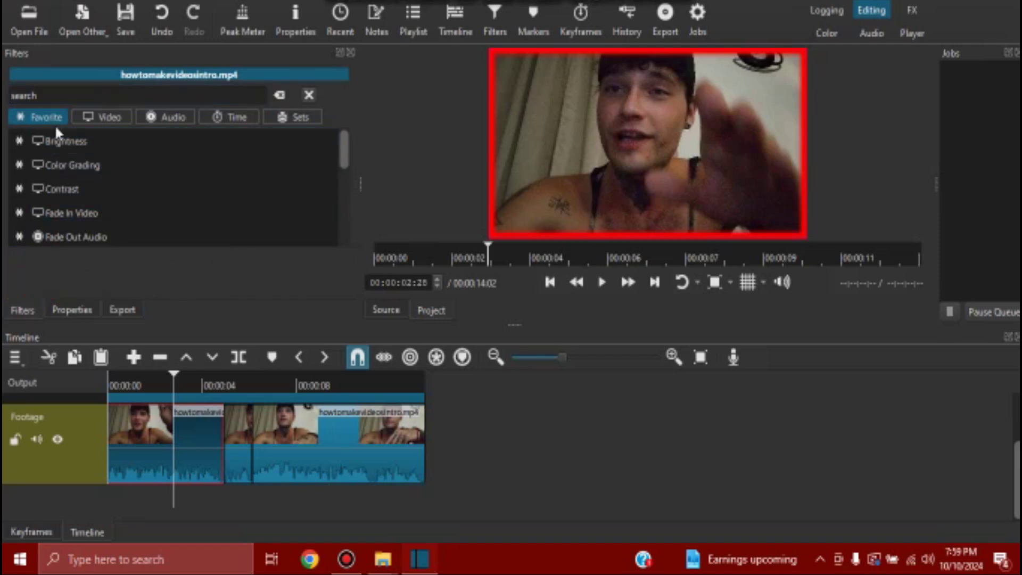
left_click(88, 213)
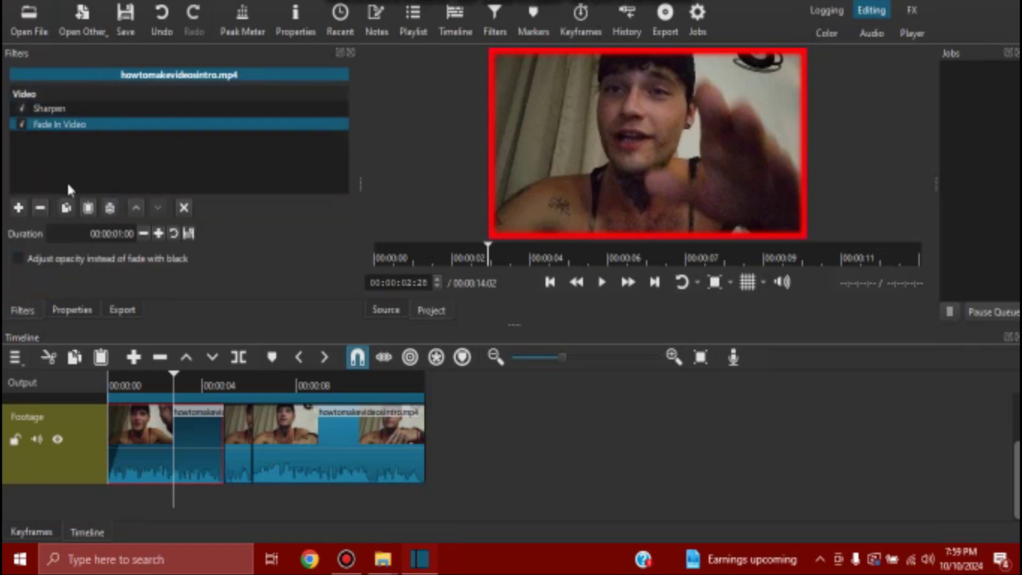
left_click(19, 209)
scroll(64, 199, "down", 2)
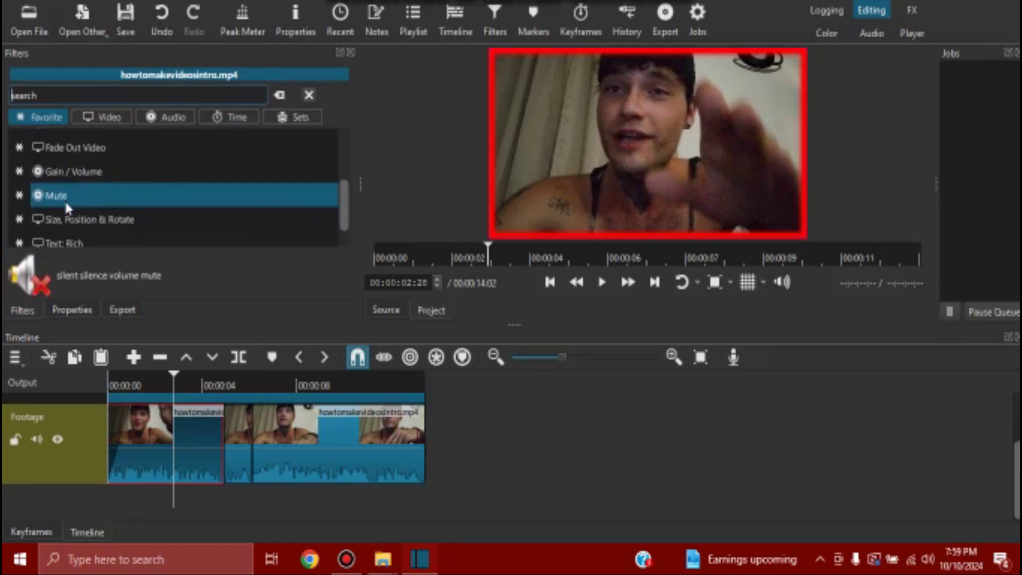
Examine which filters each of the three Footage clips has and preview frames from the first and last clips.
left_click(279, 383)
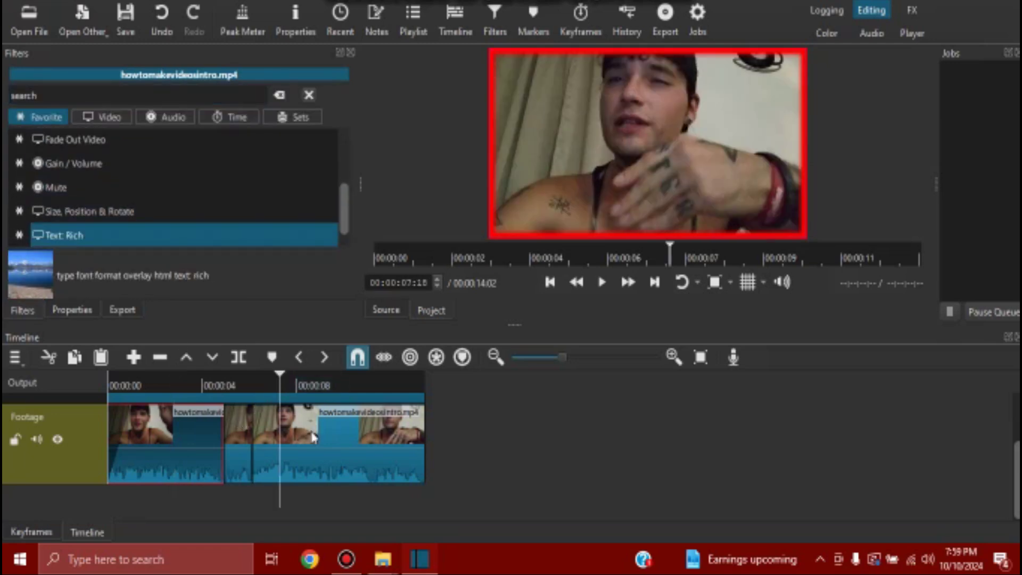
left_click(313, 436)
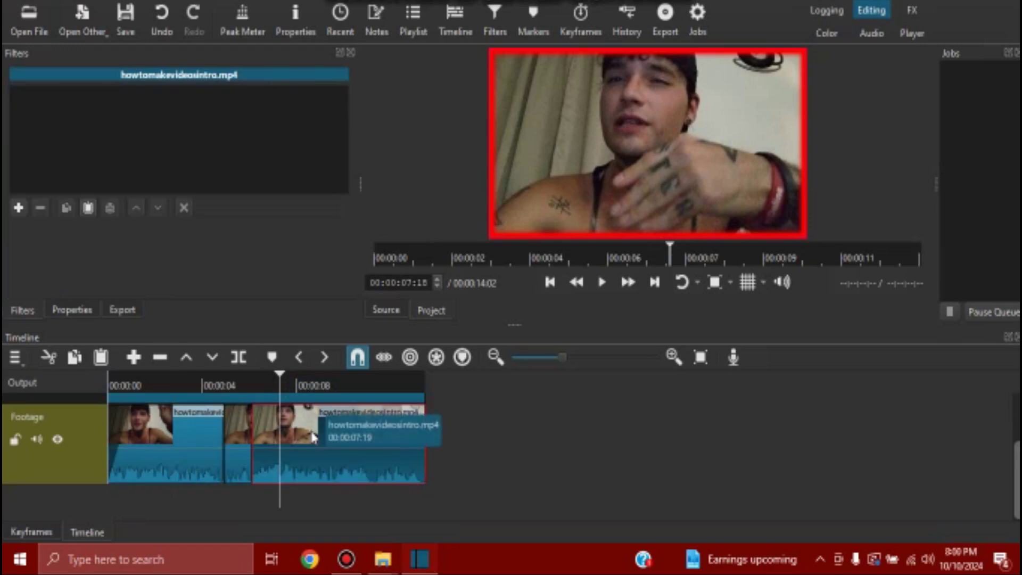
left_click(403, 382)
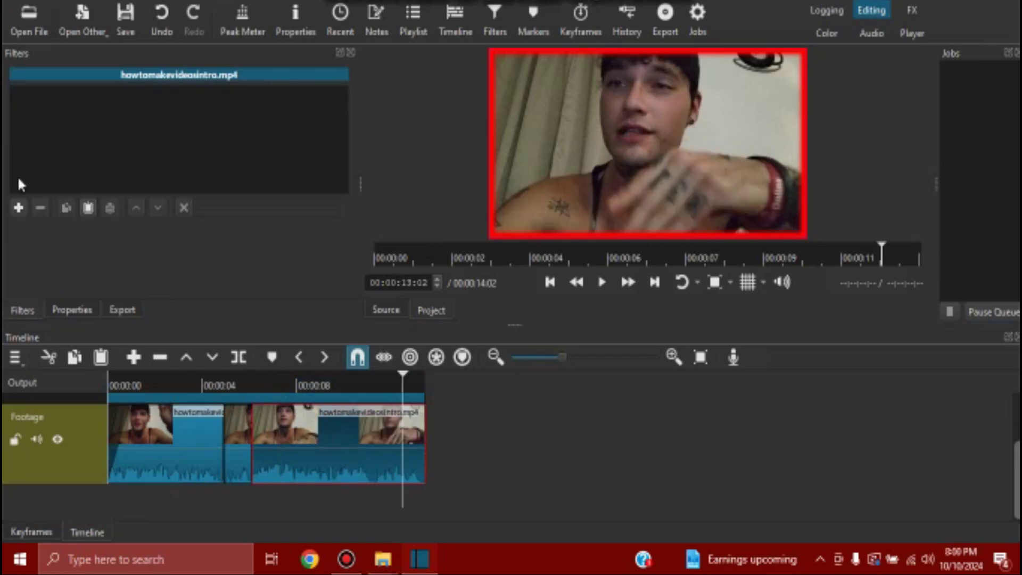
left_click(200, 430)
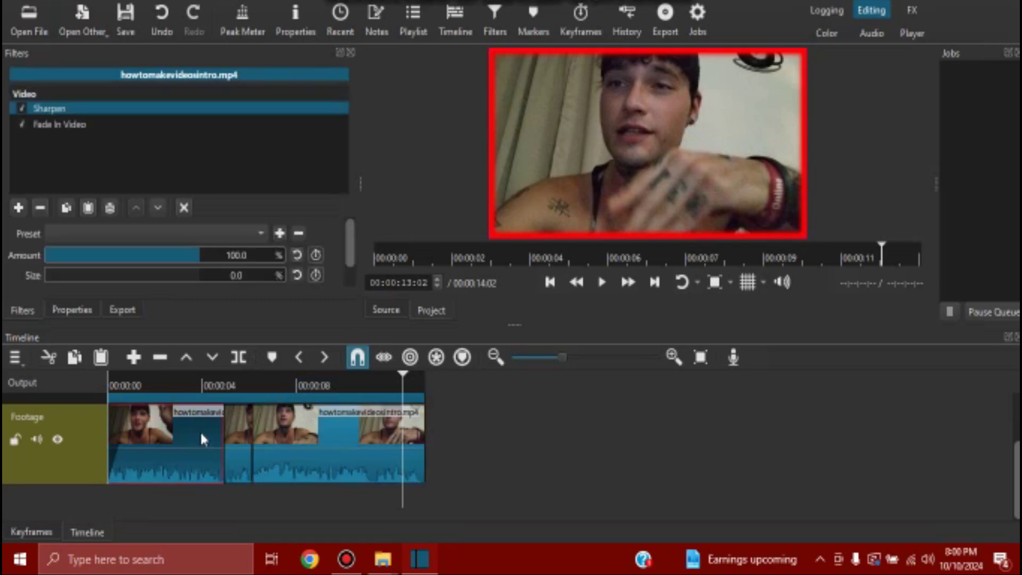
left_click(290, 439)
left_click(241, 434)
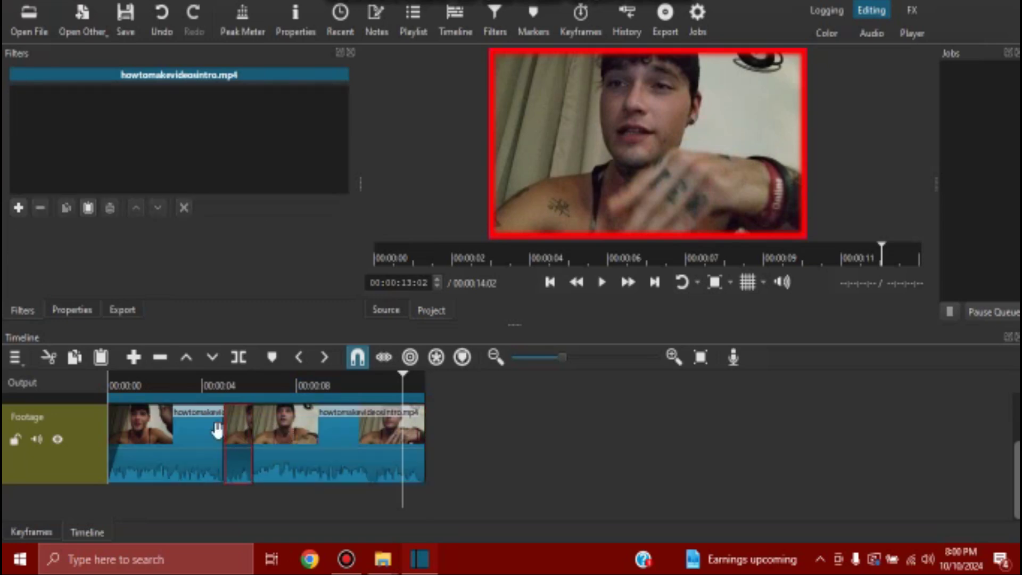
left_click(177, 435)
left_click(175, 387)
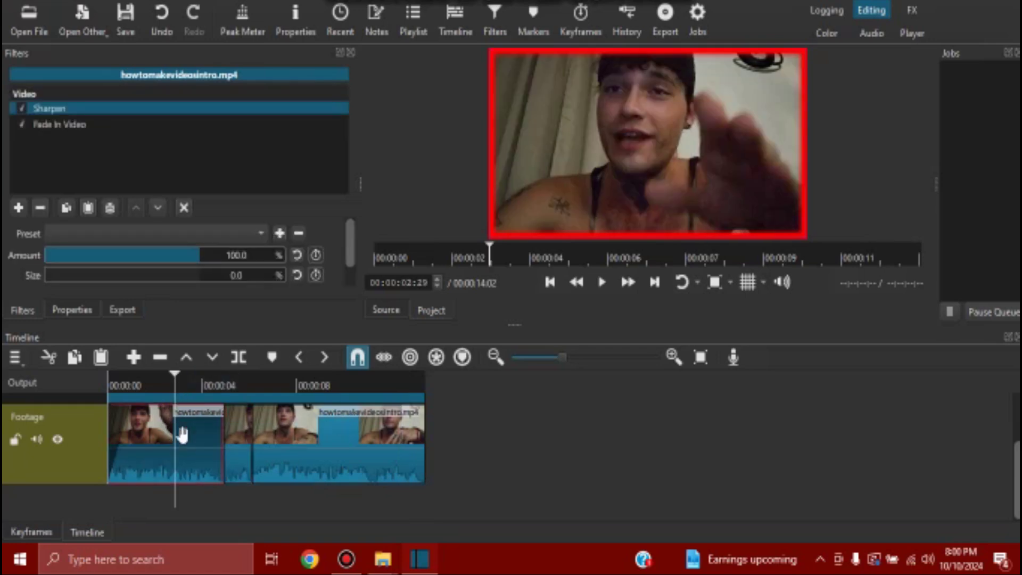
left_click(287, 385)
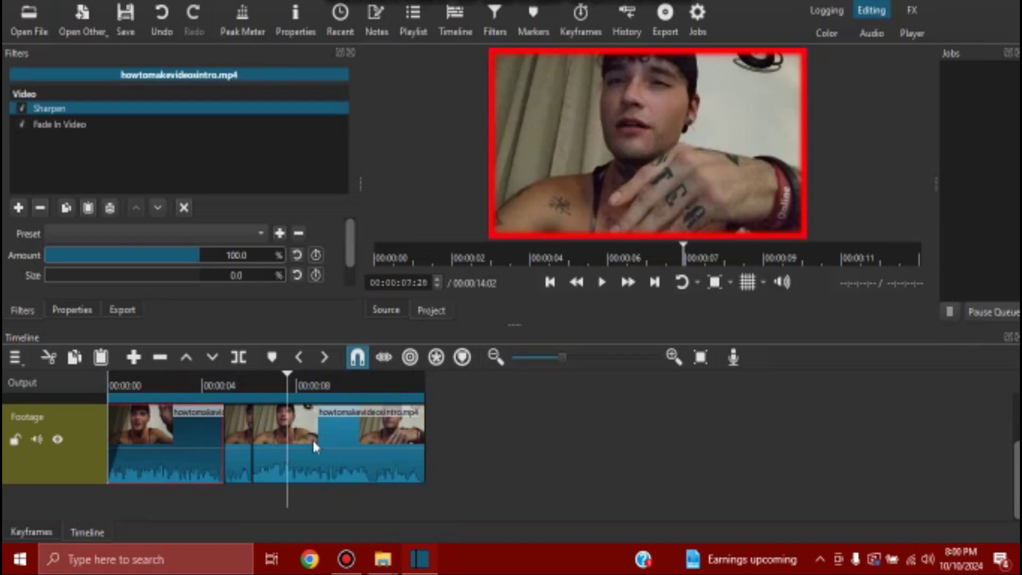
left_click(313, 444)
Copy the first Footage clip's filters to the short middle clip and remove Fade In Video from the middle clip.
left_click(192, 384)
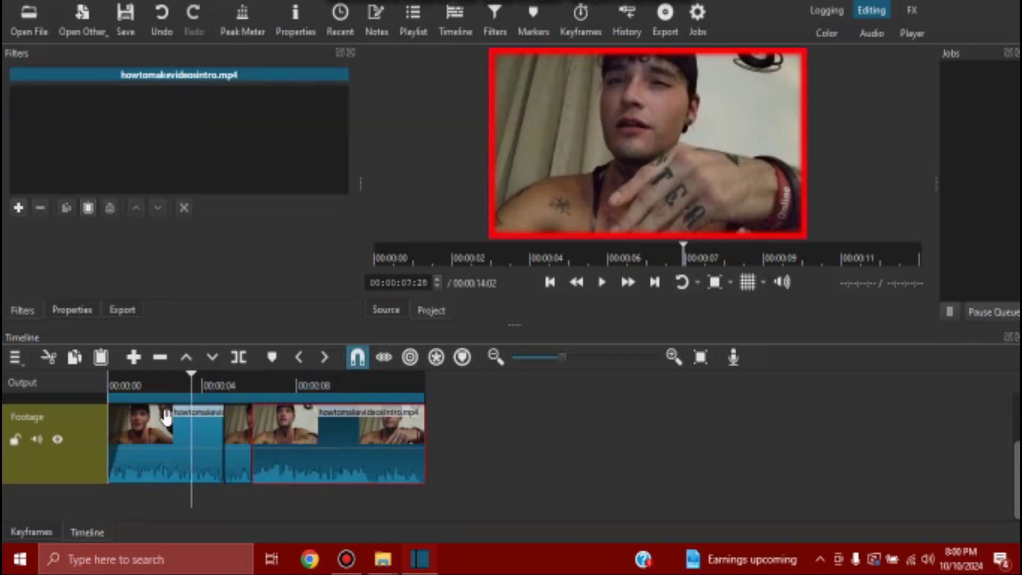
left_click(169, 424)
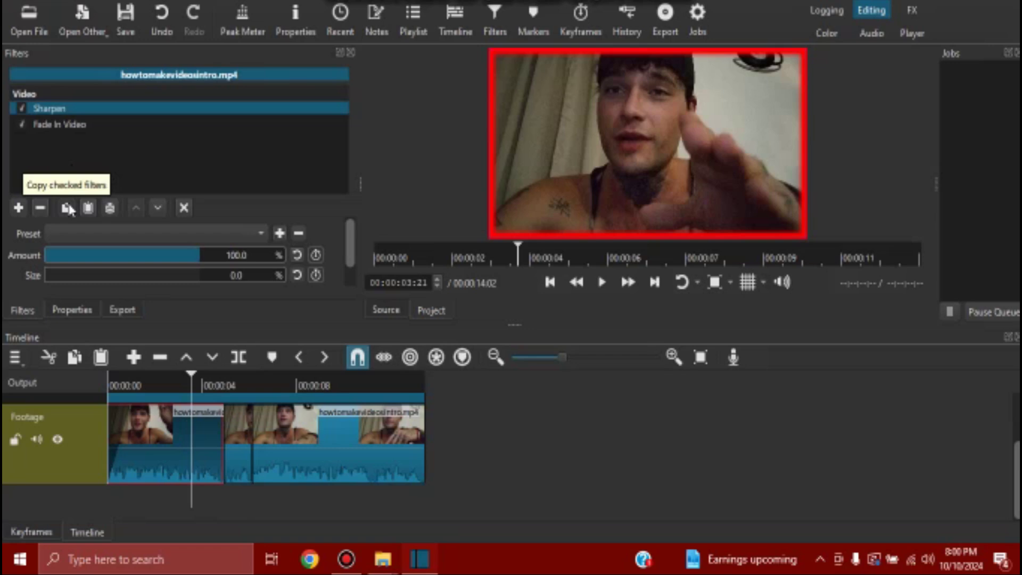
left_click(238, 385)
left_click(233, 429)
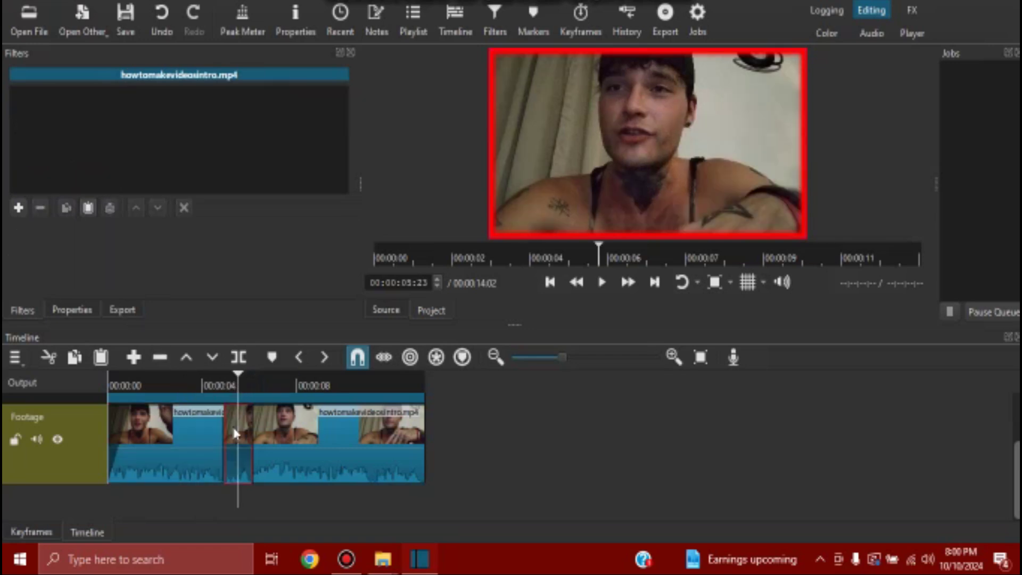
left_click(94, 207)
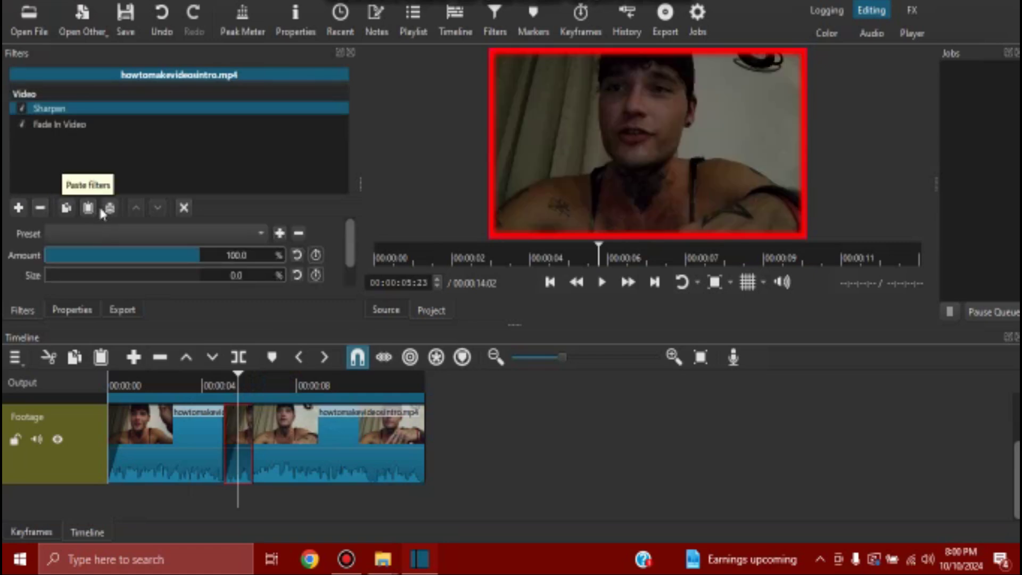
left_click(81, 126)
left_click(40, 207)
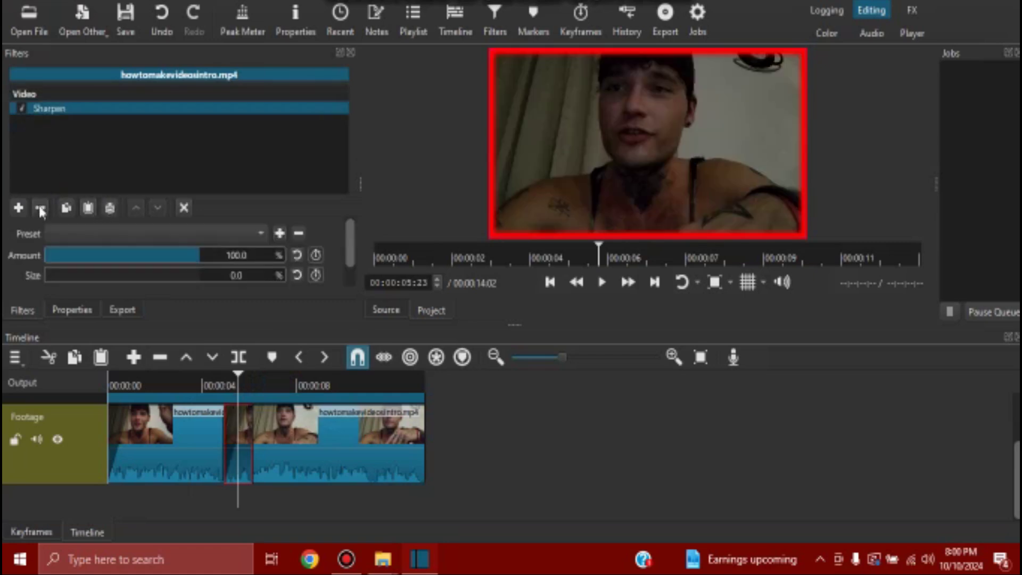
Paste the copied filters onto the last Footage clip and remove its Fade In Video filter.
left_click(274, 426)
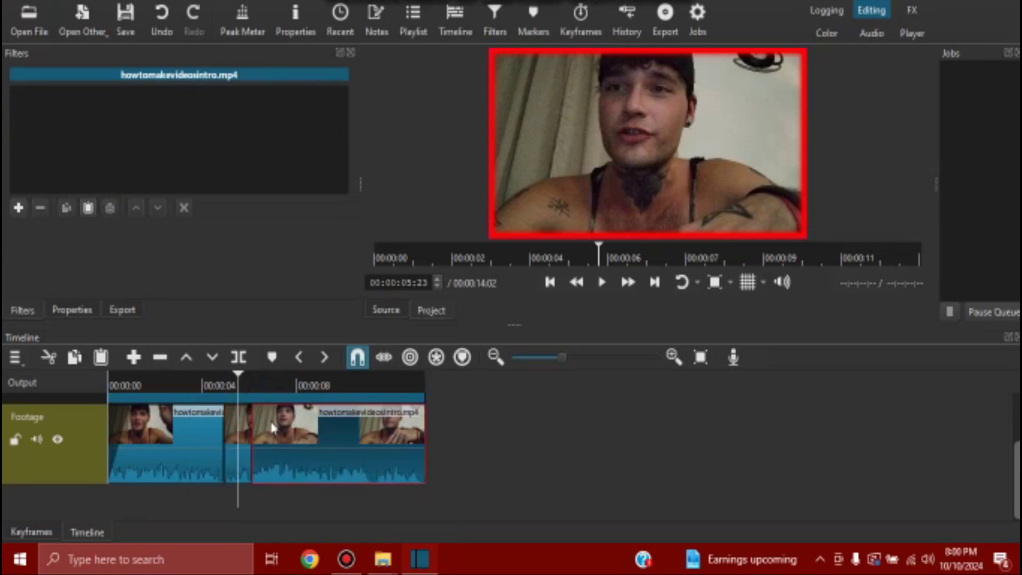
left_click(88, 208)
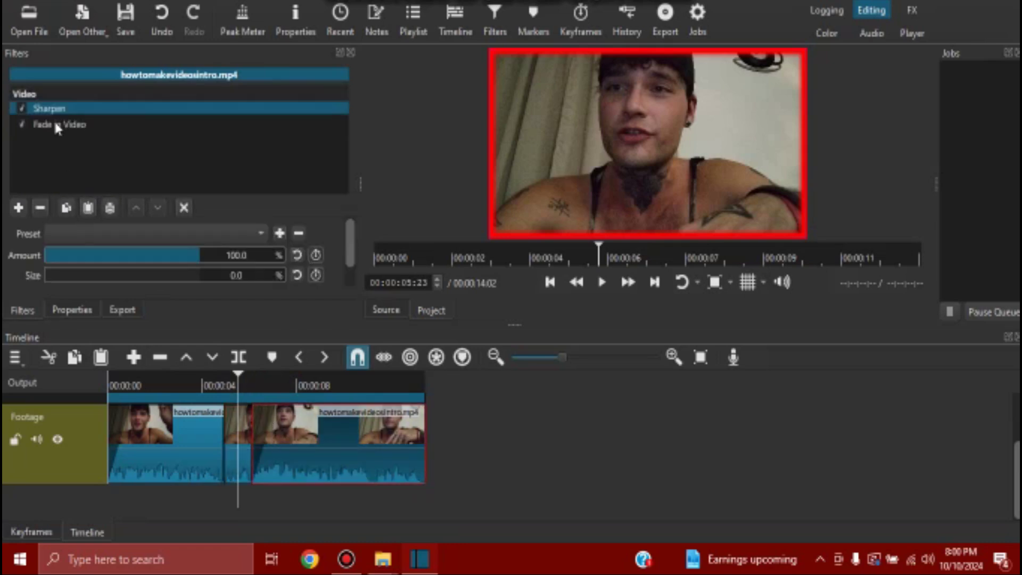
left_click(56, 125)
left_click(41, 208)
Add the Fade Out Video filter to the last Footage clip and preview frames near its end.
left_click(19, 208)
scroll(71, 171, "down", 3)
left_click(69, 154)
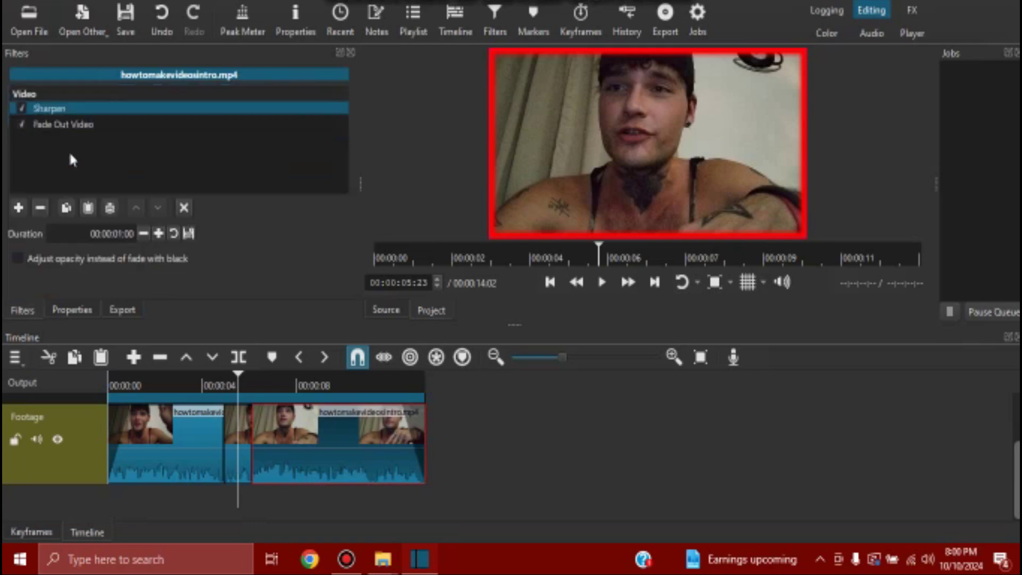
left_click(408, 380)
left_click(383, 379)
Set the first Footage clip's Fade In Video duration to 00:00:02:00 and preview a frame within the fade.
left_click(183, 379)
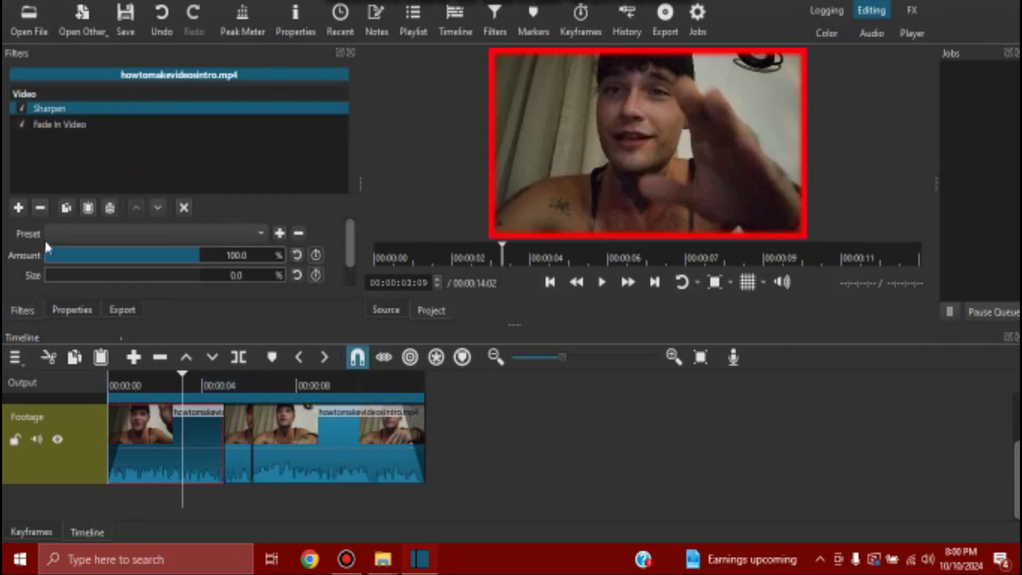
left_click(57, 123)
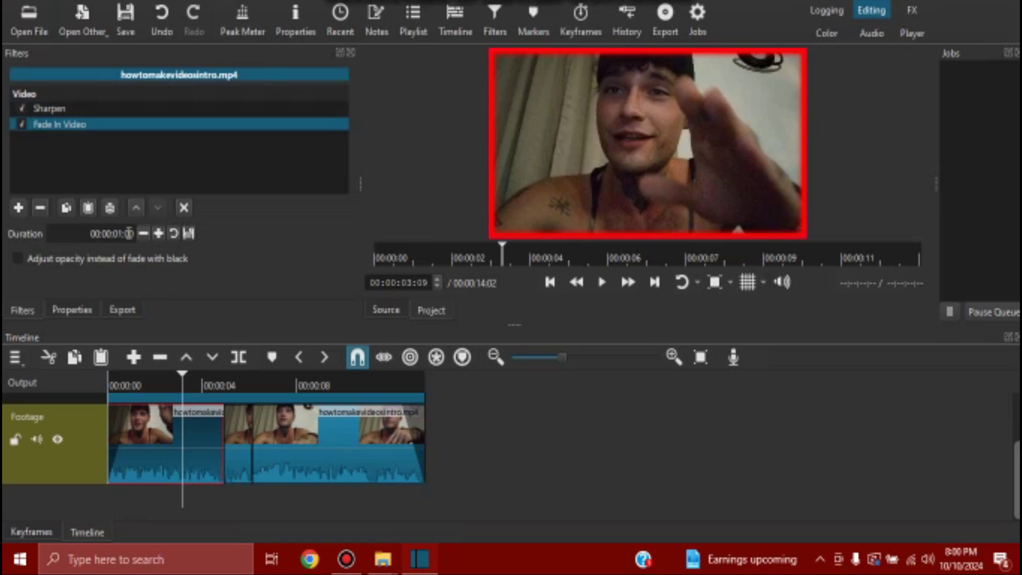
left_click(123, 233)
left_click(120, 233)
type("2")
left_click(131, 384)
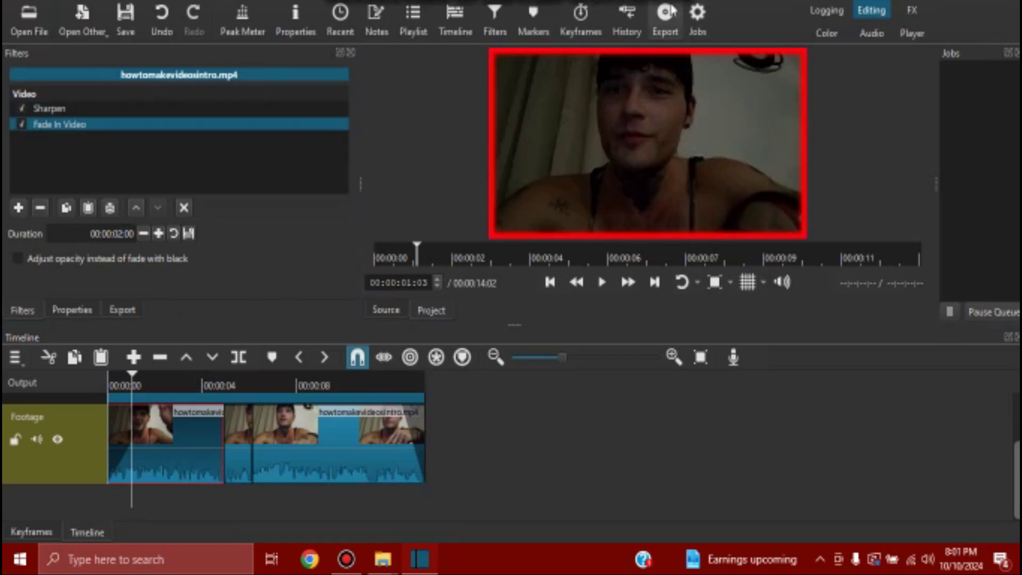
Try exporting the timeline to the Desktop as an mp4 file named trhyjnbgrtmhnh, cancelling at the save dialog.
left_click(664, 20)
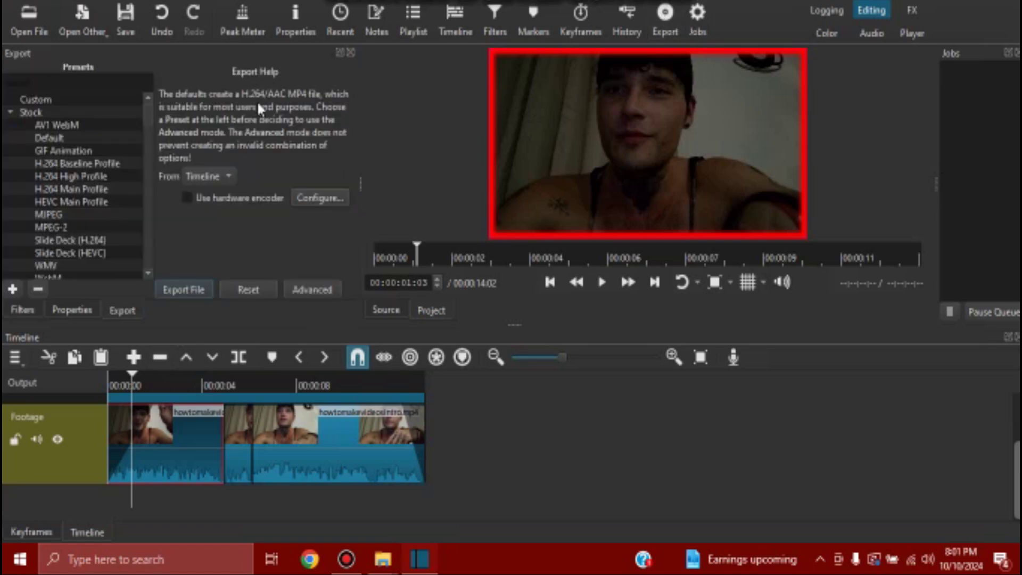
left_click(183, 290)
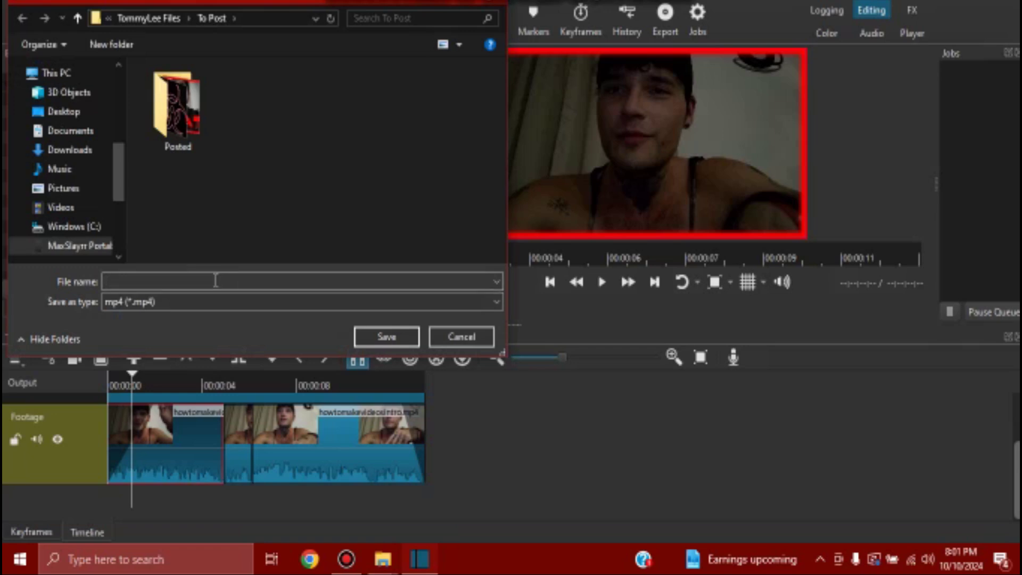
left_click(61, 111)
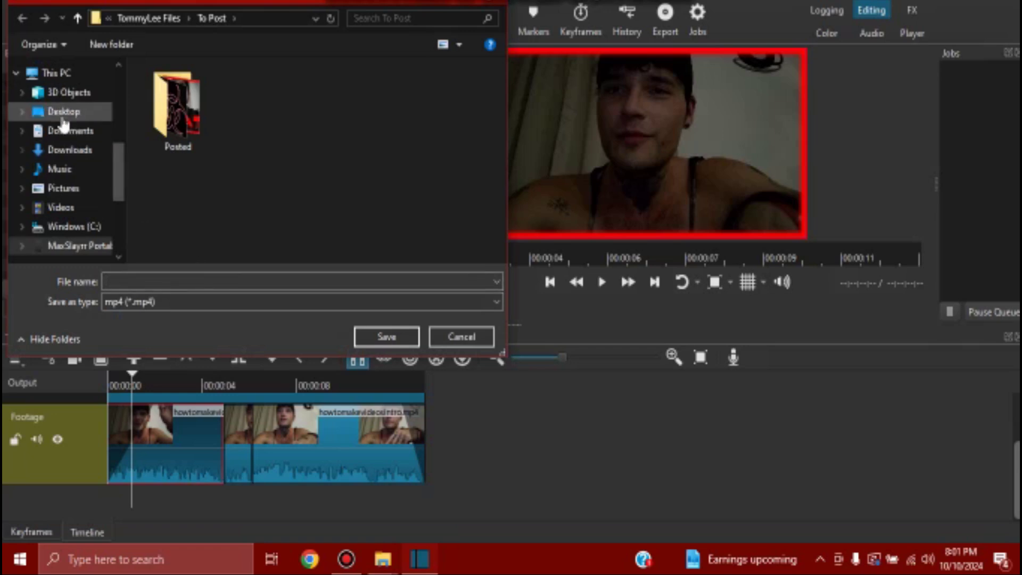
left_click(144, 277)
type("trhyjnbgtmhnh")
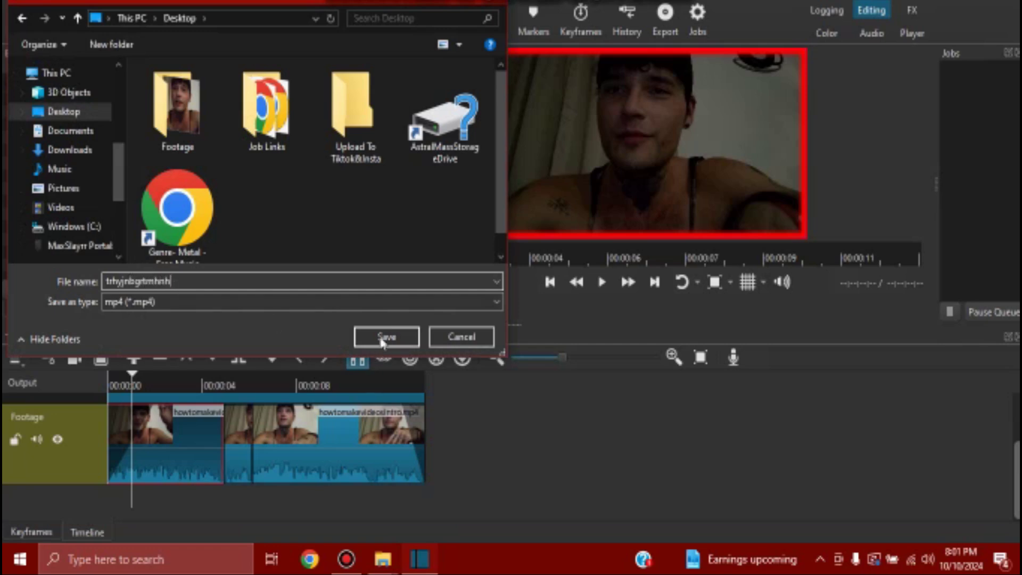
left_click(443, 338)
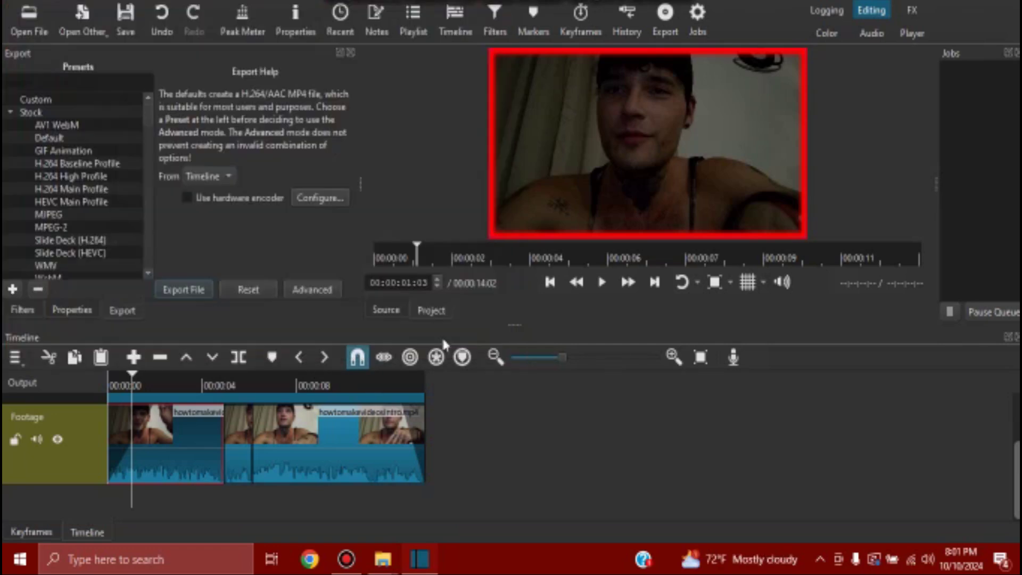